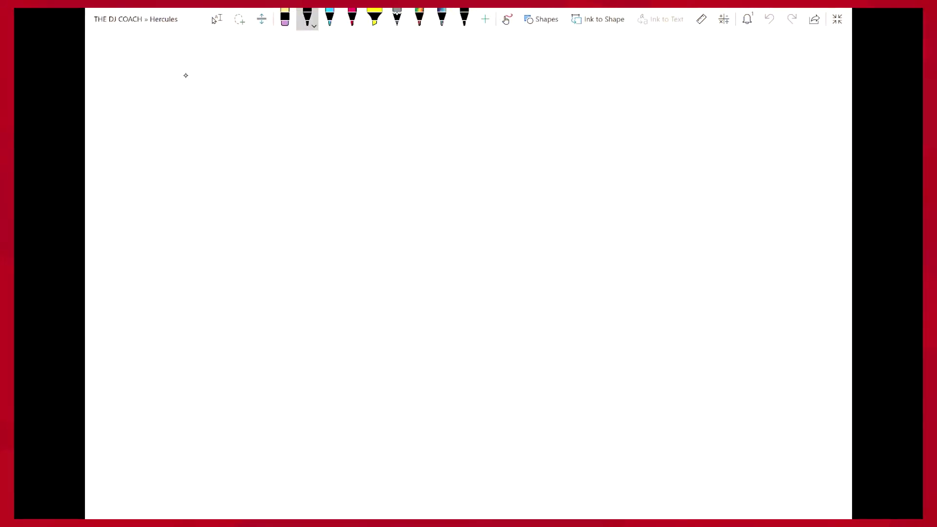
Step: Handwrite the labels BEATS, BARS and PHRASE down the left side in black ink
mouse_move(181, 88)
left_mouse_down()
mouse_move(209, 83)
mouse_move(219, 71)
mouse_move(224, 83)
mouse_move(250, 73)
mouse_move(188, 116)
left_mouse_up()
left_click_drag(204, 113, 240, 113)
left_click_drag(180, 144, 182, 132)
mouse_move(196, 124)
left_mouse_down()
mouse_move(197, 139)
mouse_move(209, 128)
left_mouse_up()
mouse_move(209, 122)
left_mouse_down()
mouse_move(208, 139)
mouse_move(228, 128)
left_mouse_up()
mouse_move(231, 138)
left_mouse_down()
mouse_move(241, 124)
mouse_move(246, 136)
left_mouse_up()
mouse_move(261, 119)
left_mouse_down()
mouse_move(250, 138)
mouse_move(264, 138)
left_mouse_up()
left_click_drag(266, 123, 279, 117)
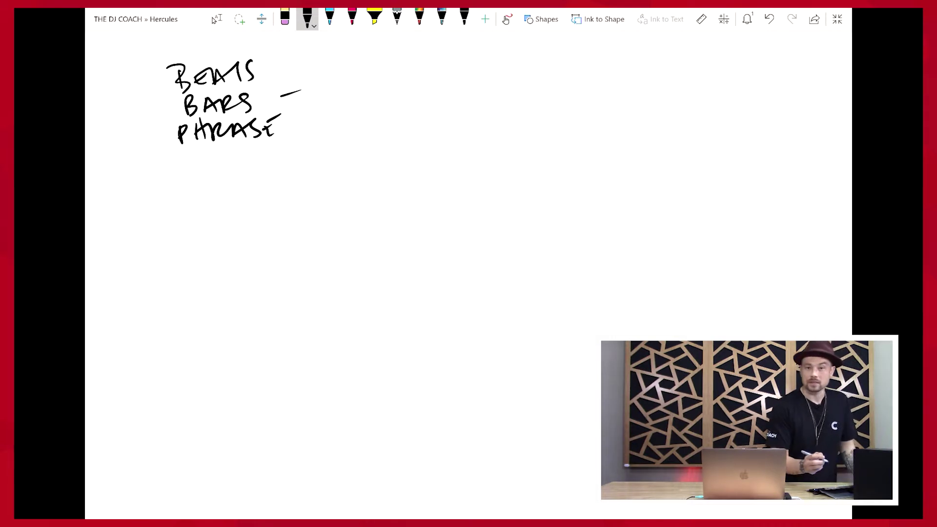
Step: Write '4 BEATS' beside BARS
left_click_drag(342, 89, 343, 104)
mouse_move(342, 88)
left_mouse_down()
mouse_move(348, 104)
mouse_move(379, 86)
left_mouse_up()
mouse_move(378, 86)
left_mouse_down()
mouse_move(384, 97)
mouse_move(398, 82)
left_mouse_up()
left_click_drag(393, 84, 396, 99)
left_click_drag(410, 78, 404, 97)
Step: Write '4 BARS = 16 BEATS' after PHRASE
left_click(294, 130)
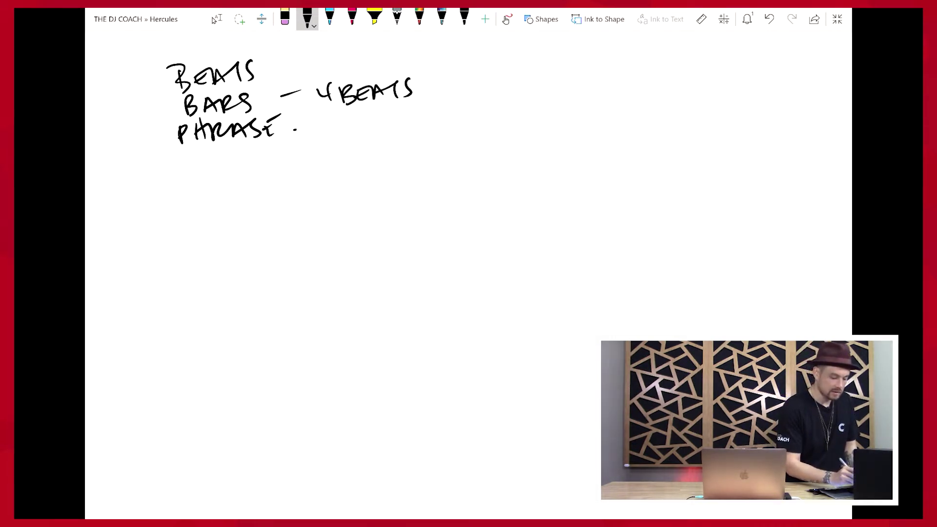
left_click_drag(326, 116, 334, 126)
mouse_move(332, 117)
left_mouse_down()
mouse_move(331, 133)
mouse_move(351, 132)
left_mouse_up()
left_click_drag(350, 118, 353, 133)
mouse_move(364, 131)
left_mouse_down()
mouse_move(370, 115)
mouse_move(375, 128)
left_mouse_up()
mouse_move(380, 129)
left_mouse_down()
mouse_move(389, 115)
mouse_move(395, 127)
left_mouse_up()
left_click_drag(405, 110, 400, 129)
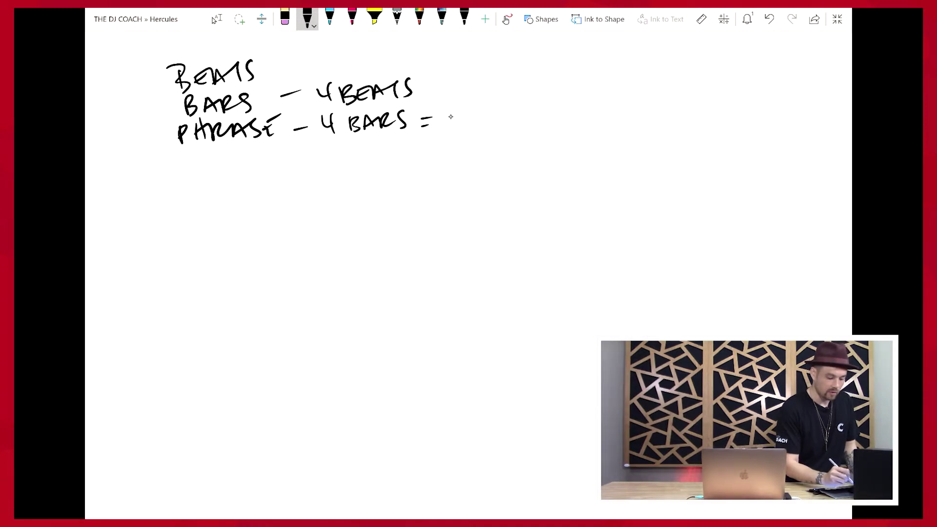
left_click_drag(451, 109, 453, 124)
mouse_move(466, 108)
left_mouse_down()
mouse_move(462, 116)
mouse_move(484, 121)
left_mouse_up()
left_click_drag(505, 106, 495, 113)
left_click_drag(511, 117, 539, 101)
mouse_move(533, 104)
left_mouse_down()
mouse_move(535, 117)
mouse_move(546, 115)
left_mouse_up()
Step: Write HEADNOD beside BEATS
left_click_drag(305, 55, 305, 72)
mouse_move(302, 67)
left_mouse_down()
mouse_move(318, 63)
mouse_move(316, 71)
left_mouse_up()
mouse_move(330, 57)
left_mouse_down()
mouse_move(322, 69)
mouse_move(339, 67)
left_mouse_up()
left_click_drag(329, 62, 350, 65)
mouse_move(355, 55)
left_mouse_down()
mouse_move(356, 68)
mouse_move(367, 67)
left_mouse_up()
left_click_drag(375, 57, 380, 67)
left_click_drag(381, 51, 380, 65)
Step: Sketch beat tick marks for four bars below the definitions
left_click_drag(209, 164, 223, 236)
left_click_drag(244, 190, 248, 212)
mouse_move(272, 178)
left_mouse_down()
mouse_move(278, 217)
mouse_move(295, 205)
left_mouse_up()
left_click_drag(313, 162, 329, 235)
left_click_drag(340, 188, 344, 203)
mouse_move(362, 163)
left_mouse_down()
mouse_move(368, 201)
mouse_move(391, 194)
left_mouse_up()
left_click_drag(410, 143, 432, 227)
left_click_drag(441, 174, 448, 197)
mouse_move(468, 163)
left_mouse_down()
mouse_move(475, 196)
mouse_move(493, 184)
left_mouse_up()
left_click_drag(515, 141, 527, 223)
left_click_drag(536, 175, 541, 187)
left_click_drag(560, 145, 567, 188)
Step: Number the bars 1–4 and draw an arrow spanning the whole phrase
left_click_drag(592, 166, 595, 188)
mouse_move(205, 148)
left_mouse_down()
mouse_move(207, 164)
mouse_move(213, 141)
left_mouse_up()
left_click_drag(295, 145, 315, 156)
left_click_drag(394, 129, 400, 145)
mouse_move(507, 128)
left_mouse_down()
mouse_move(521, 123)
mouse_move(514, 144)
left_mouse_up()
mouse_move(225, 250)
left_mouse_down()
mouse_move(610, 235)
mouse_move(293, 235)
mouse_move(630, 219)
mouse_move(615, 225)
left_mouse_up()
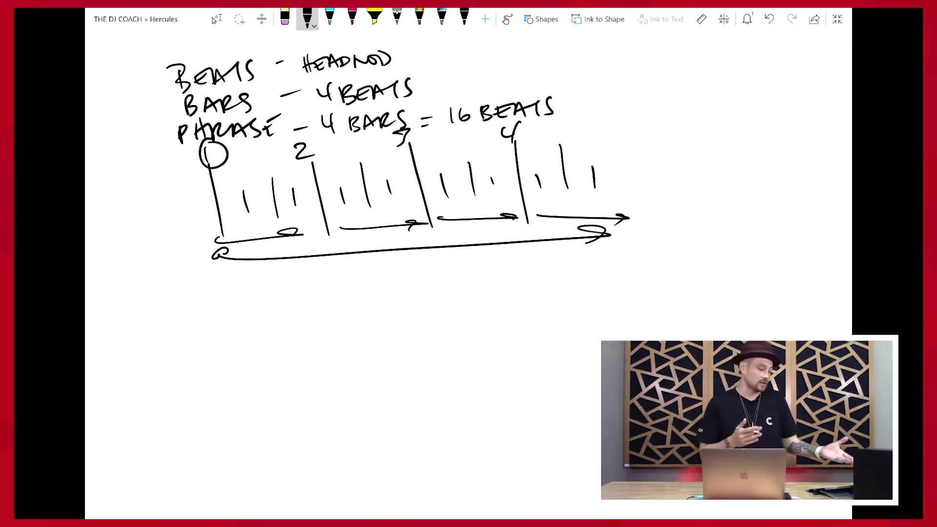
scroll(391, 195, "down", 2)
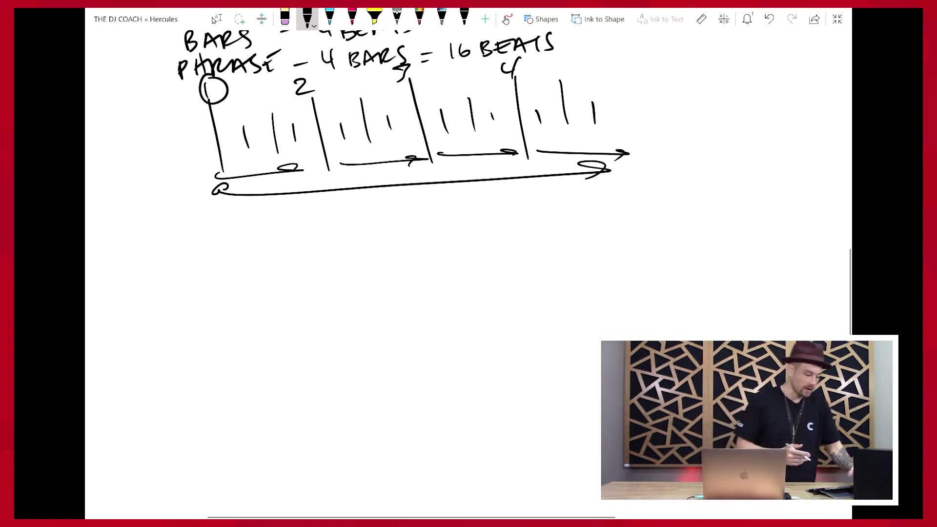
Step: Scroll below the phrase diagram and handwrite INTRO
left_click(215, 19)
scroll(391, 195, "down", 3)
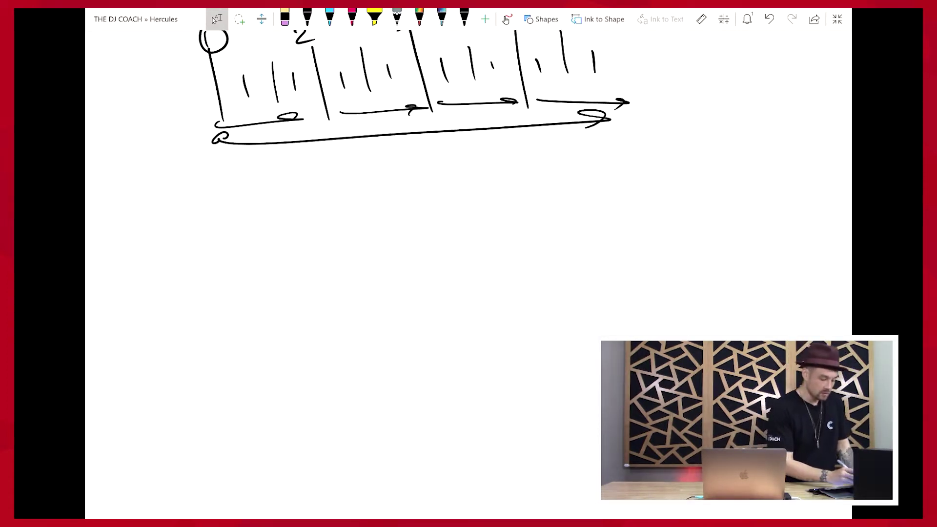
scroll(163, 203, "down", 3)
left_click_drag(156, 138, 156, 164)
mouse_move(165, 137)
left_mouse_down()
mouse_move(165, 159)
mouse_move(182, 135)
left_mouse_up()
mouse_move(183, 136)
left_mouse_down()
mouse_move(201, 129)
mouse_move(192, 164)
left_mouse_up()
mouse_move(199, 142)
left_mouse_down()
mouse_move(201, 161)
mouse_move(214, 153)
left_mouse_up()
left_click_drag(218, 142, 228, 144)
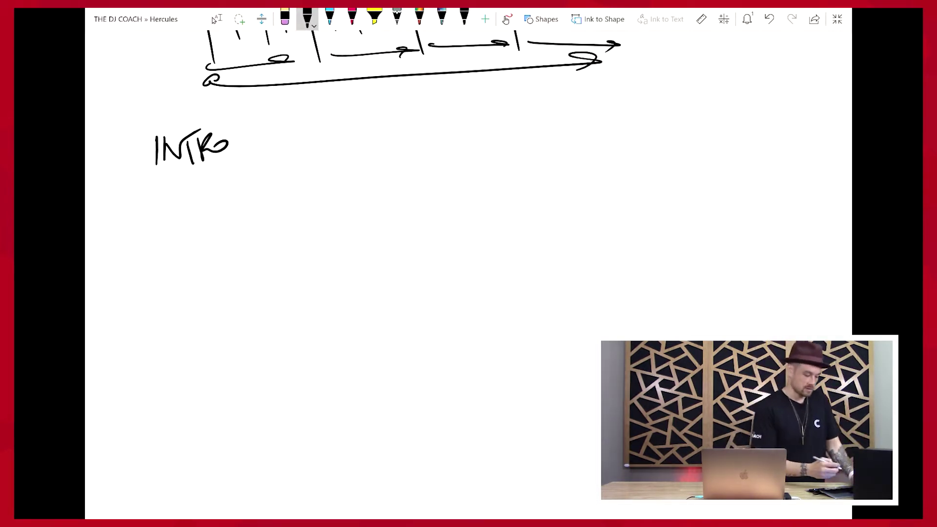
Step: Write VERSE under INTRO
left_click_drag(154, 180, 168, 179)
mouse_move(179, 184)
left_mouse_down()
mouse_move(173, 196)
mouse_move(193, 180)
mouse_move(199, 194)
left_mouse_up()
left_click_drag(201, 177, 215, 191)
mouse_move(228, 176)
left_mouse_down()
mouse_move(242, 187)
mouse_move(241, 176)
left_mouse_up()
left_click_drag(229, 172, 249, 164)
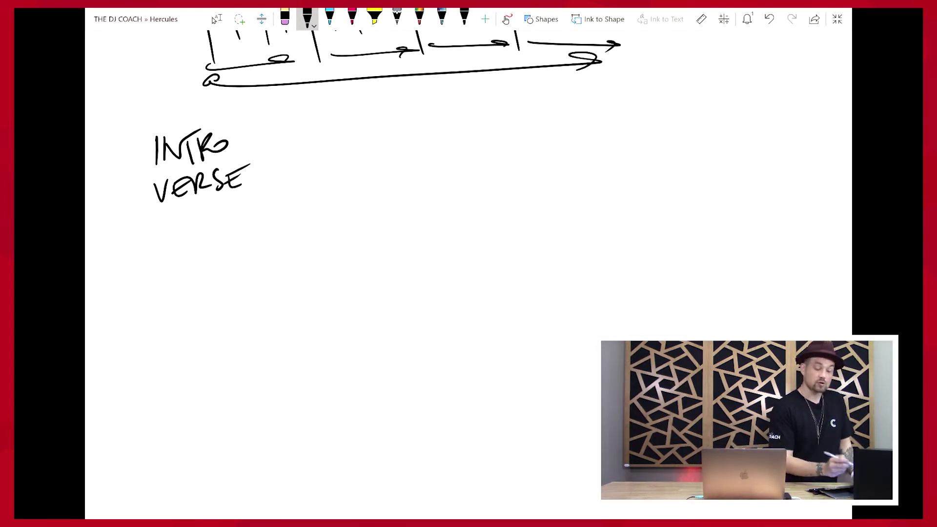
Step: Write CHORUS under VERSE
left_click_drag(169, 214, 168, 229)
mouse_move(171, 212)
left_mouse_down()
mouse_move(173, 227)
mouse_move(185, 227)
left_mouse_up()
left_click_drag(172, 217, 206, 215)
mouse_move(211, 204)
left_mouse_down()
mouse_move(221, 219)
mouse_move(234, 217)
left_mouse_up()
mouse_move(238, 205)
left_mouse_down()
mouse_move(248, 201)
mouse_move(257, 220)
left_mouse_up()
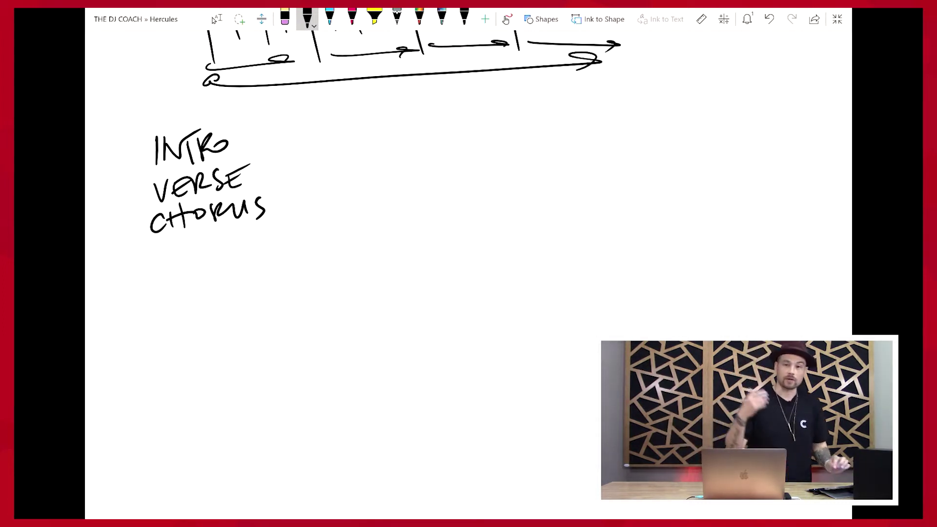
scroll(371, 244, "down", 2)
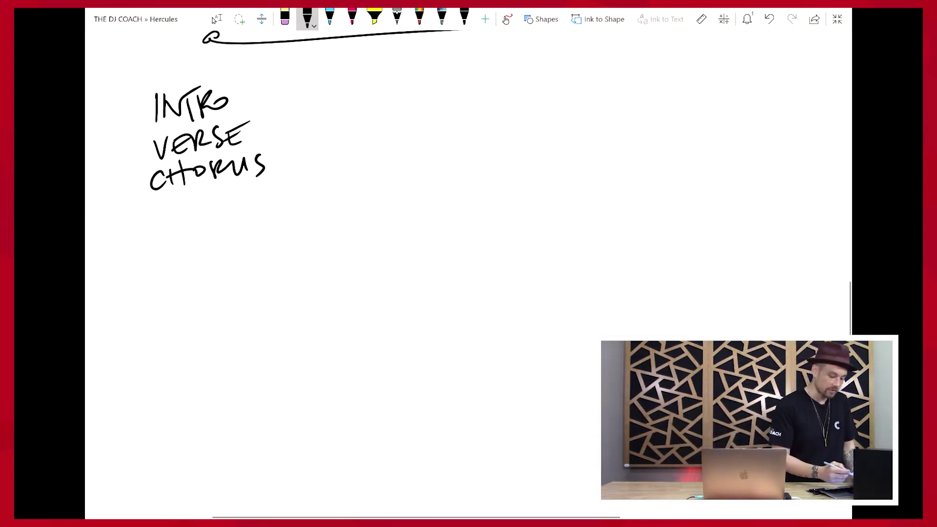
left_click(216, 19)
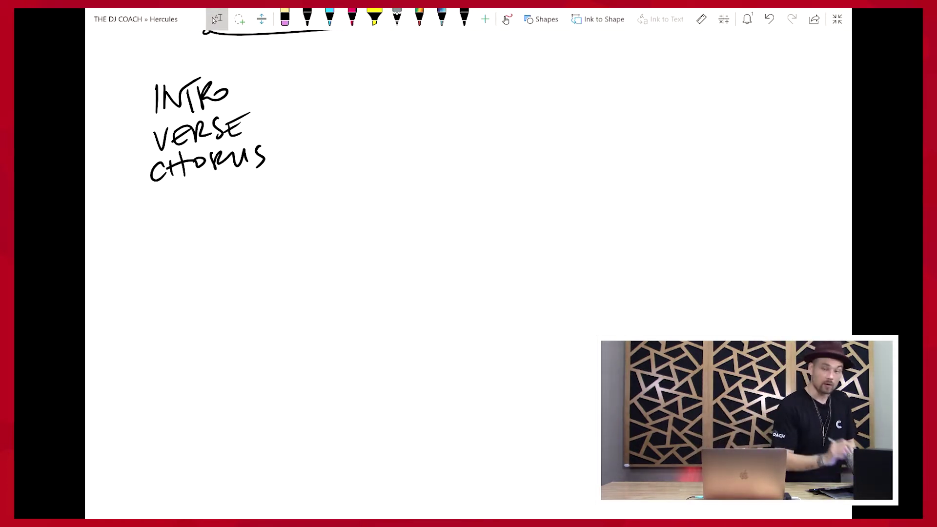
left_click(307, 19)
Step: Write BRIDGE and OUTRO beneath CHORUS in the section list
mouse_move(157, 190)
left_mouse_down()
mouse_move(159, 207)
mouse_move(179, 205)
left_mouse_up()
left_click_drag(178, 189, 199, 201)
mouse_move(207, 185)
left_mouse_down()
mouse_move(210, 201)
mouse_move(242, 198)
mouse_move(237, 190)
left_mouse_up()
left_click_drag(209, 176, 215, 178)
left_click_drag(166, 216, 193, 217)
left_click_drag(189, 215, 208, 211)
mouse_move(199, 213)
left_mouse_down()
mouse_move(201, 233)
mouse_move(211, 233)
left_mouse_up()
left_click_drag(210, 215, 227, 231)
left_click_drag(237, 212, 234, 213)
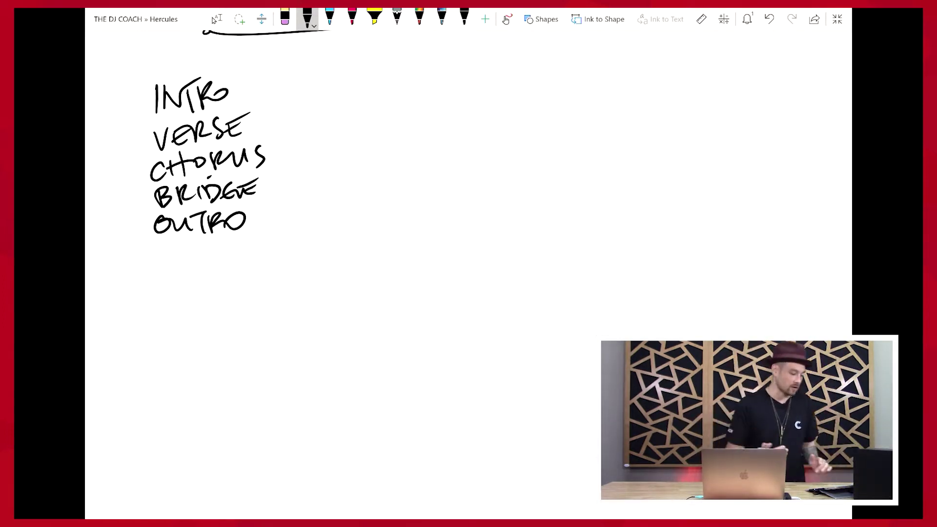
Step: Draw a short branch line off VERSE and label it PRE CHORUS
left_click_drag(258, 138, 308, 126)
left_click_drag(307, 116, 316, 116)
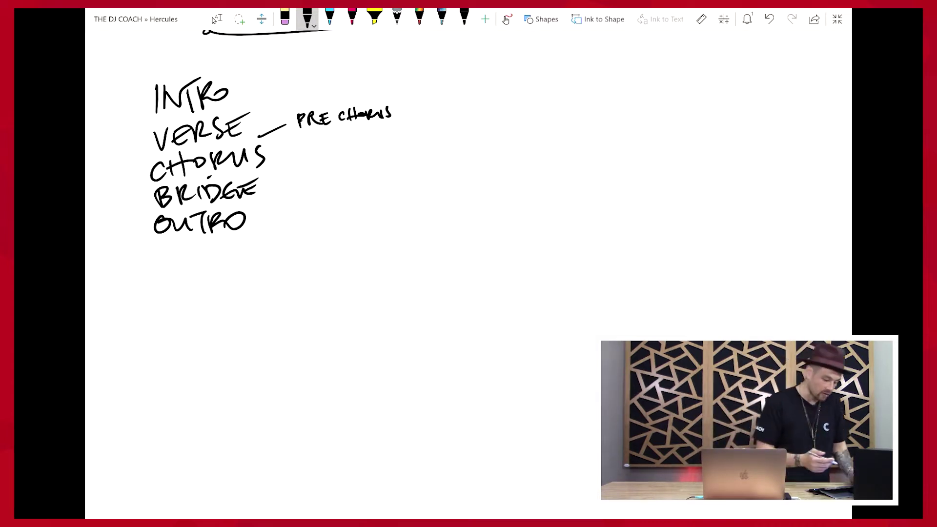
scroll(269, 146, "down", 2)
scroll(269, 146, "up", 1)
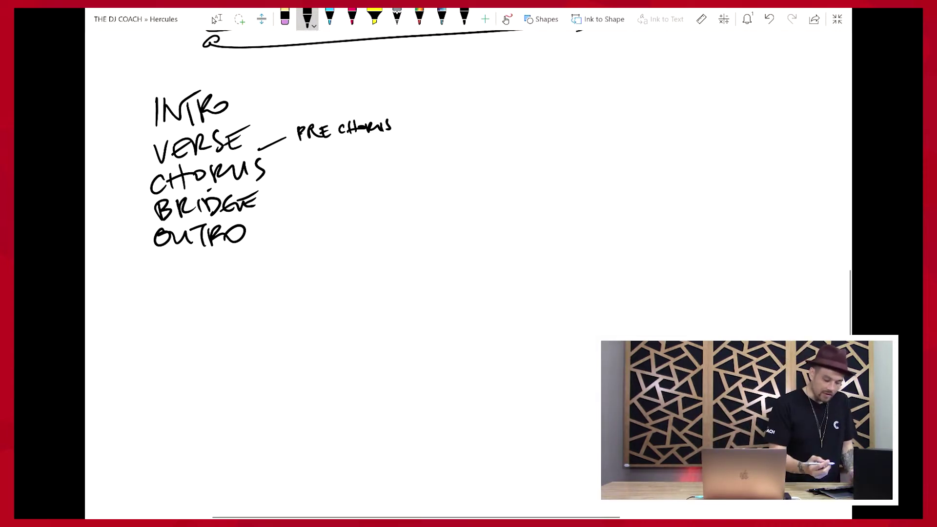
left_click(215, 20)
Step: Draw a tall vertical divider right of the list headed by an underlined EDM
left_click(307, 19)
left_click_drag(419, 76, 435, 298)
mouse_move(459, 71)
left_mouse_down()
mouse_move(471, 80)
mouse_move(477, 61)
left_mouse_up()
mouse_move(472, 75)
left_mouse_down()
mouse_move(487, 62)
mouse_move(477, 78)
left_mouse_up()
mouse_move(487, 76)
left_mouse_down()
mouse_move(501, 56)
mouse_move(506, 73)
left_mouse_up()
left_click_drag(422, 92, 530, 80)
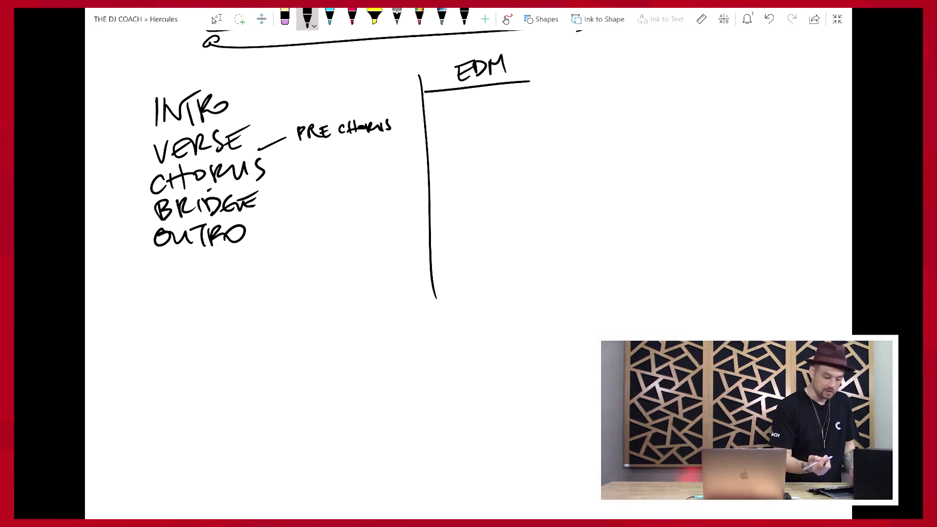
Step: Draw an arrow from CHORUS across the divider to a new DROP label
left_click_drag(327, 169, 478, 159)
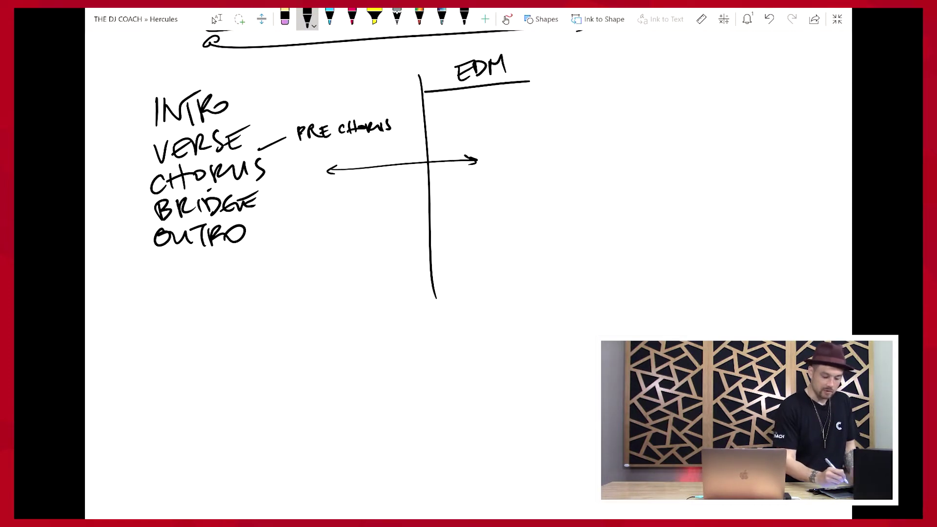
left_click_drag(494, 151, 496, 170)
left_click_drag(504, 157, 516, 169)
left_click_drag(524, 157, 551, 171)
left_click_drag(548, 150, 562, 157)
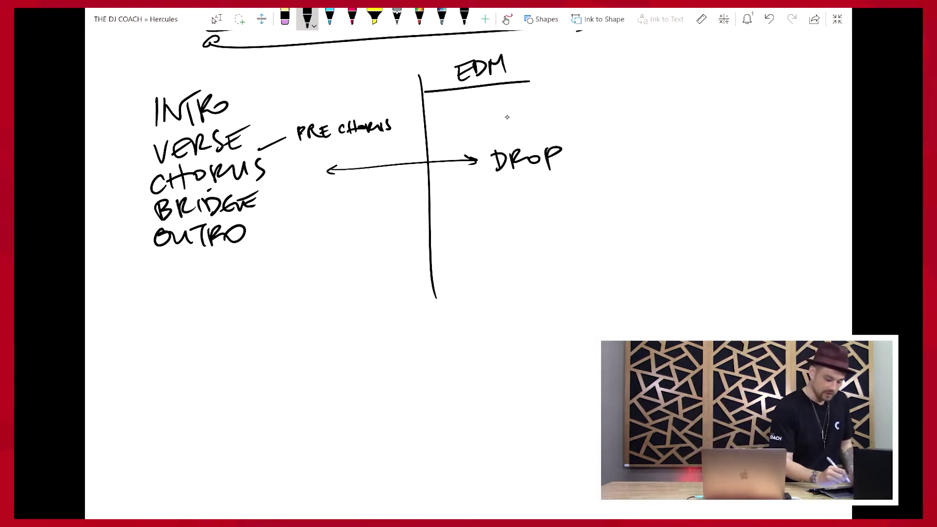
Step: Write BUILD above DROP and link PRE CHORUS to it with an arrow
left_click_drag(498, 130, 505, 138)
left_click_drag(509, 124, 540, 131)
left_click_drag(542, 119, 543, 130)
left_click_drag(404, 121, 482, 129)
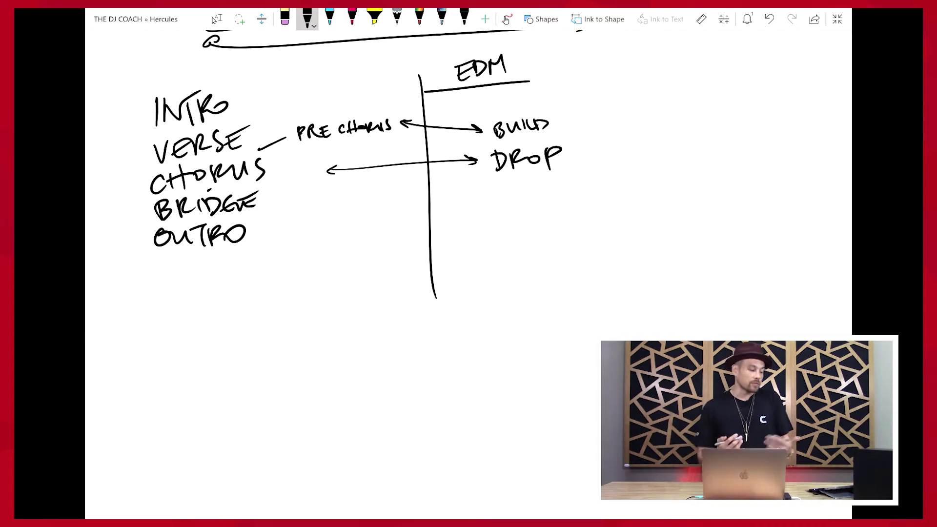
Step: Write BREAKDOWN below DROP and link BRIDGE to it with an arrow
mouse_move(458, 184)
left_mouse_down()
mouse_move(481, 195)
mouse_move(511, 181)
mouse_move(525, 193)
left_mouse_up()
left_click_drag(536, 181, 544, 184)
left_click_drag(555, 177, 597, 168)
mouse_move(301, 210)
left_mouse_down()
mouse_move(436, 198)
mouse_move(315, 210)
left_mouse_up()
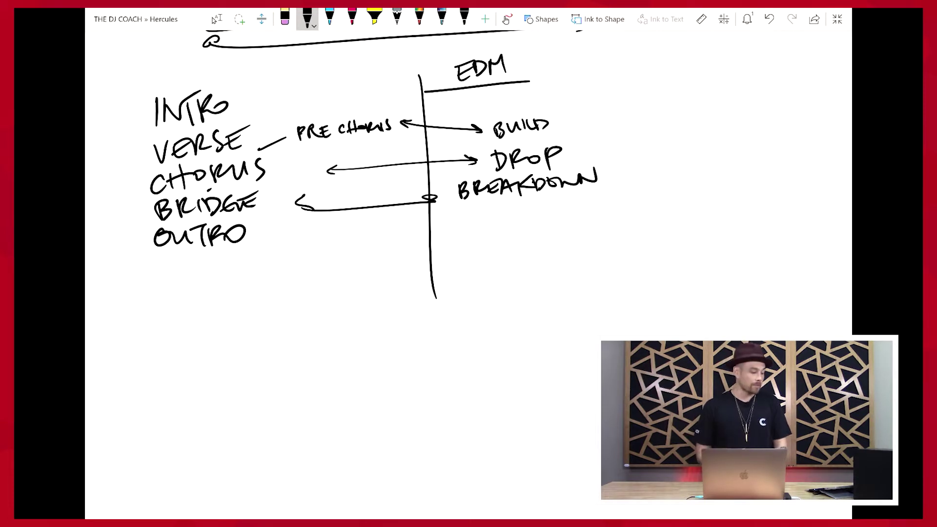
scroll(420, 195, "down", 3)
Step: Draw a long cyan track line and a red track line below it
left_click(330, 17)
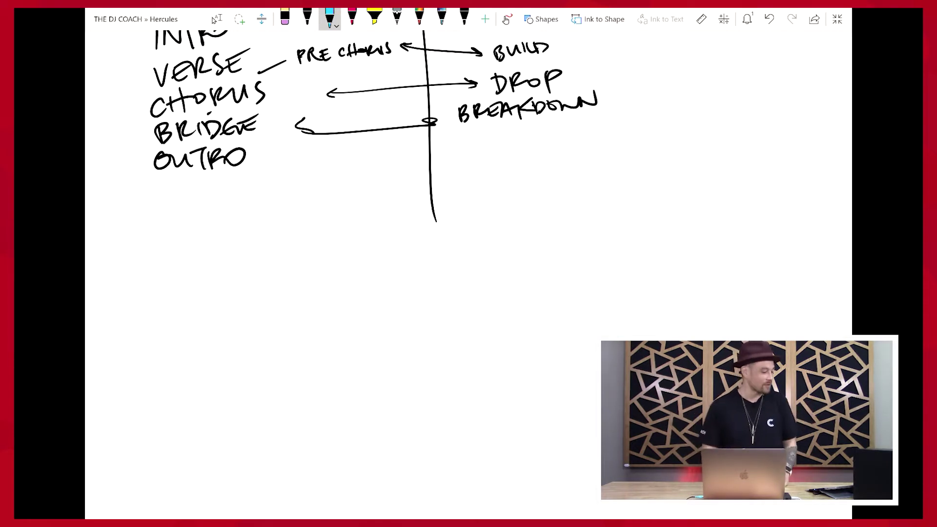
left_click(213, 20)
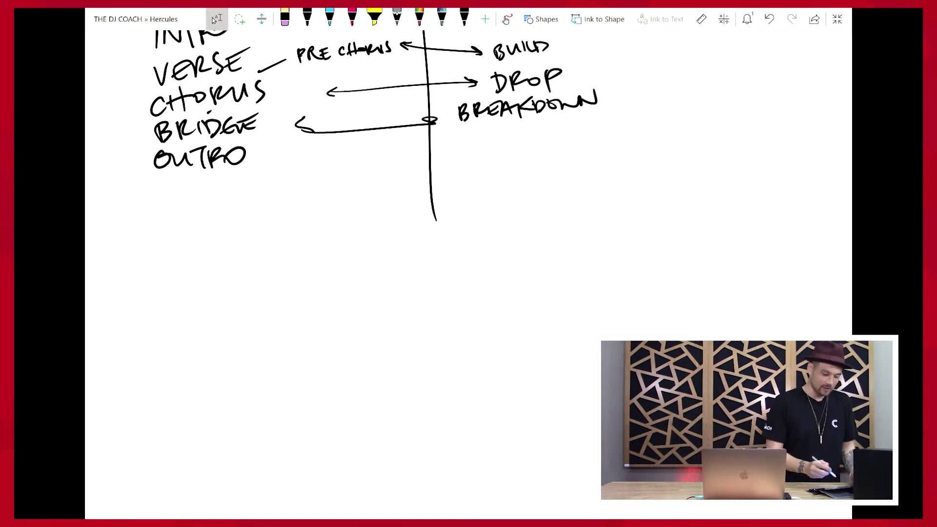
left_click(330, 18)
left_click_drag(198, 272, 617, 248)
left_click(352, 18)
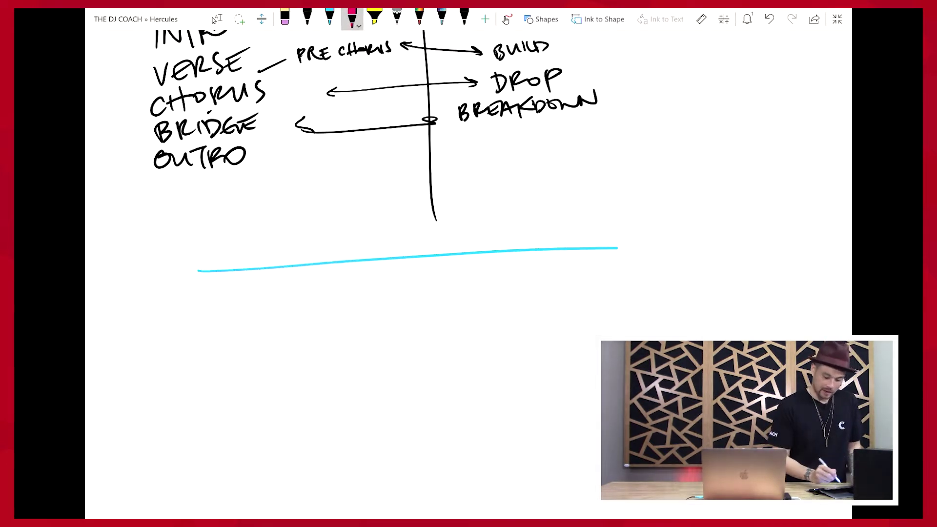
left_click_drag(450, 300, 791, 295)
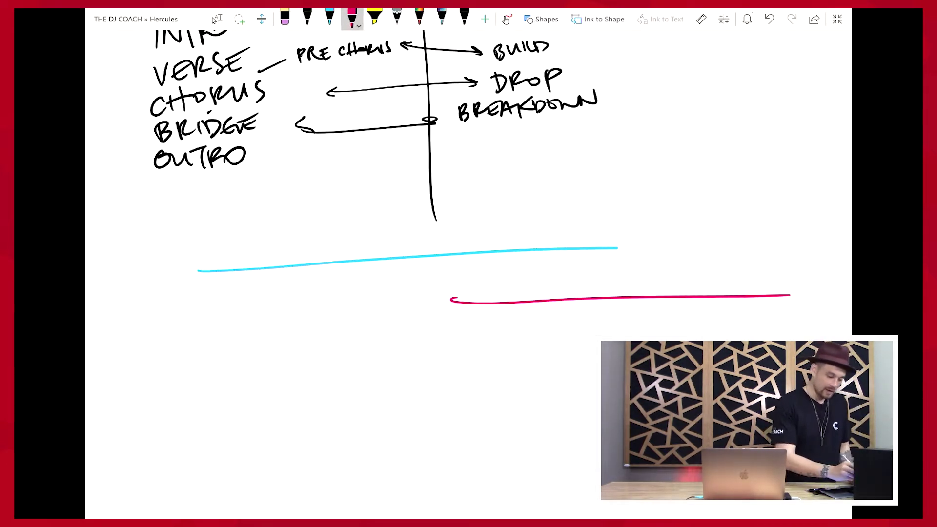
Step: Mark two black bar ticks across each coloured track line
left_click(307, 19)
left_click_drag(450, 240, 454, 275)
left_click_drag(518, 236, 521, 272)
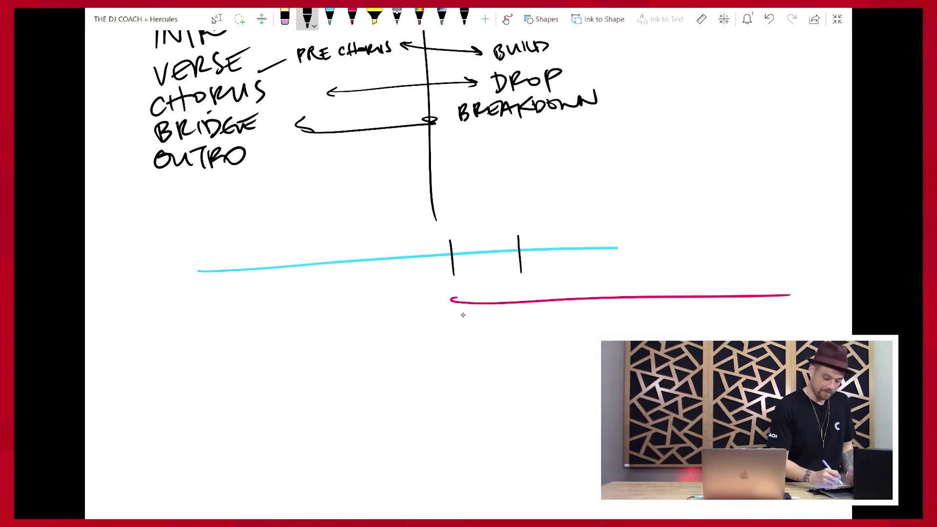
left_click_drag(459, 284, 465, 320)
left_click_drag(524, 282, 530, 317)
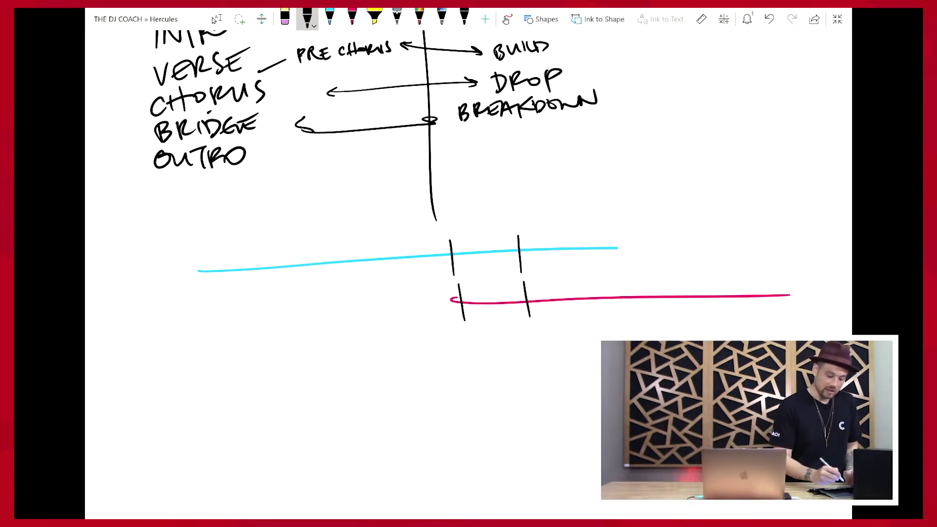
Step: Add question marks above and below, then write CHORUS and INTRO between the ticks
left_click_drag(472, 198, 478, 210)
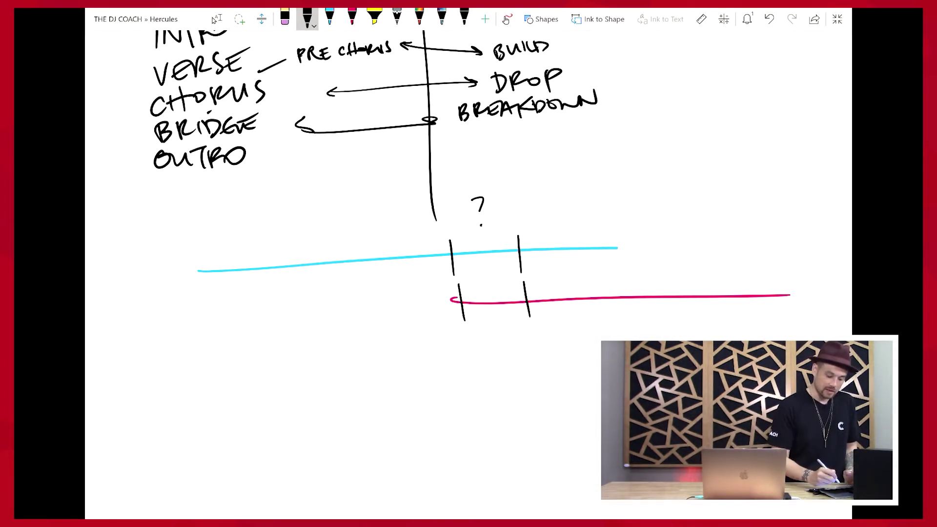
left_click_drag(491, 320, 497, 336)
left_click(501, 350)
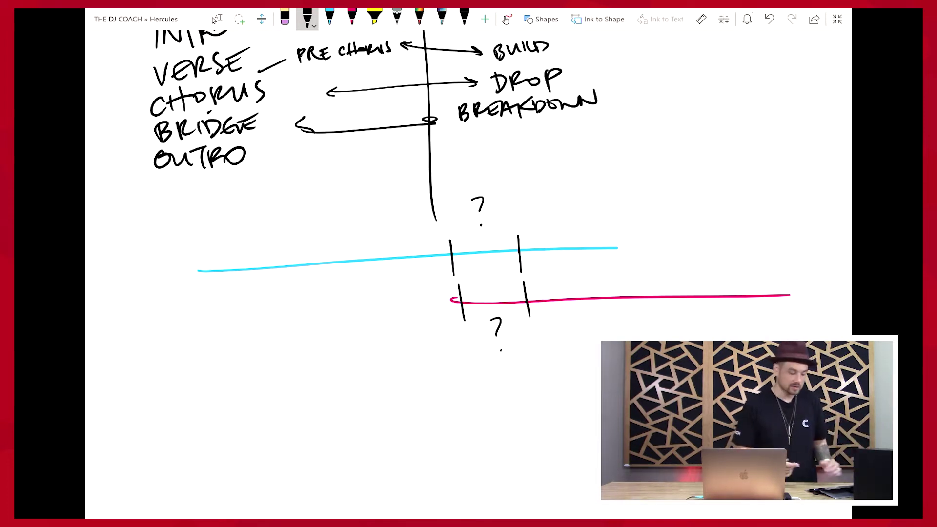
mouse_move(472, 242)
left_mouse_down()
mouse_move(466, 251)
mouse_move(508, 244)
left_mouse_up()
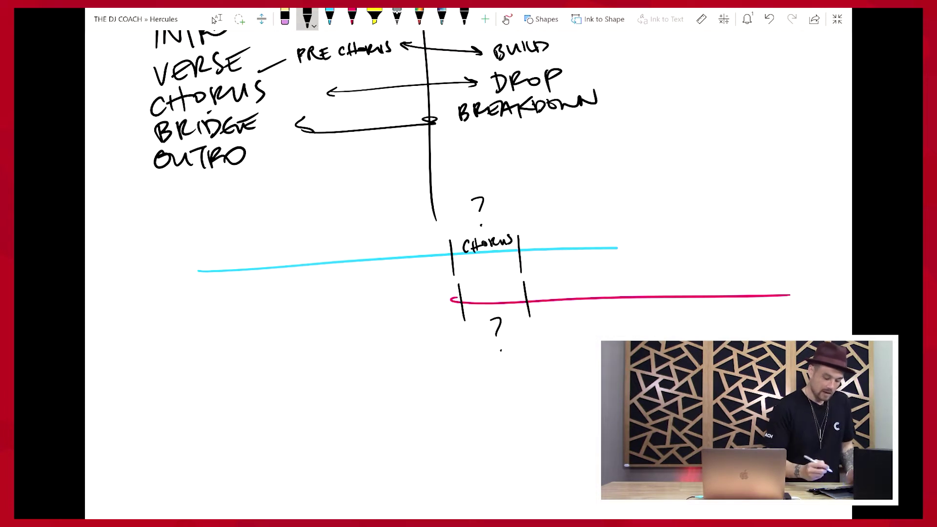
mouse_move(473, 289)
left_mouse_down()
mouse_move(480, 301)
mouse_move(490, 289)
mouse_move(513, 292)
left_mouse_up()
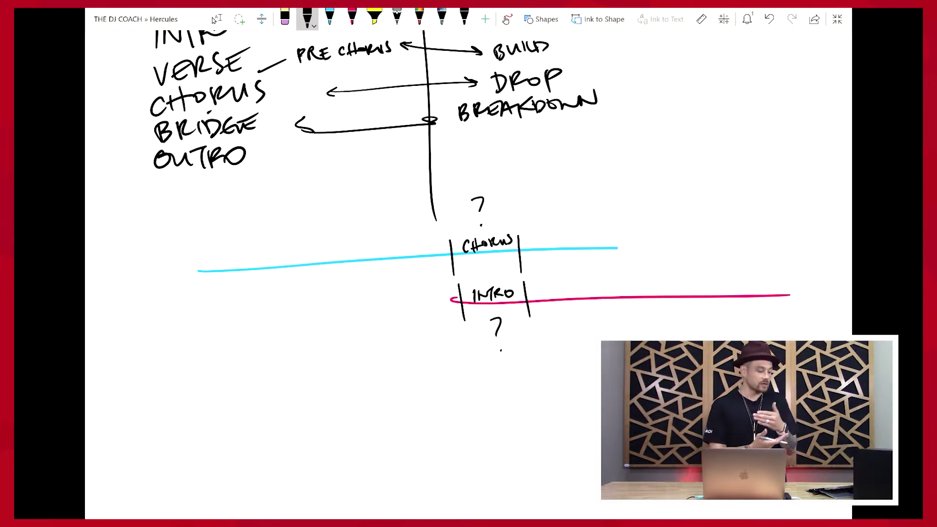
scroll(468, 263, "down", 1)
Step: Write 8B in black ink above both CHORUS and INTRO
left_click(216, 19)
scroll(469, 263, "up", 2)
scroll(468, 264, "up", 1)
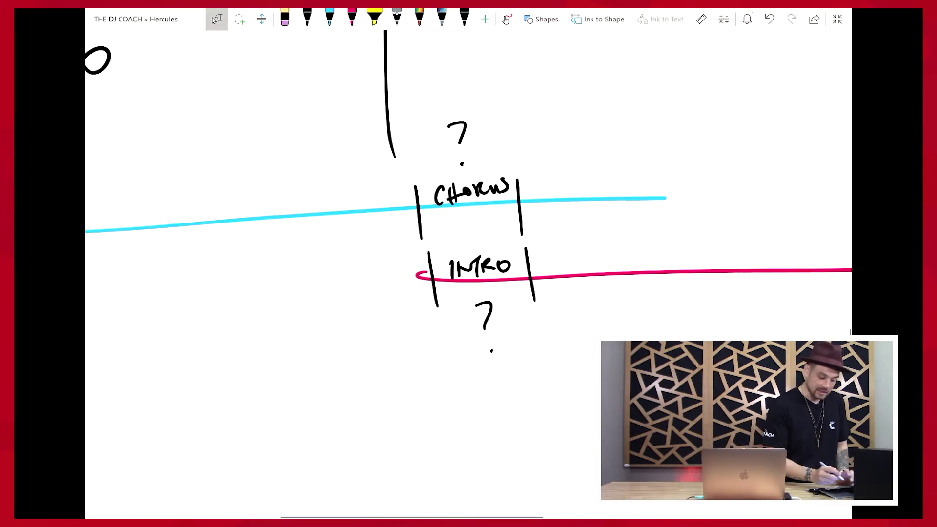
left_click(307, 19)
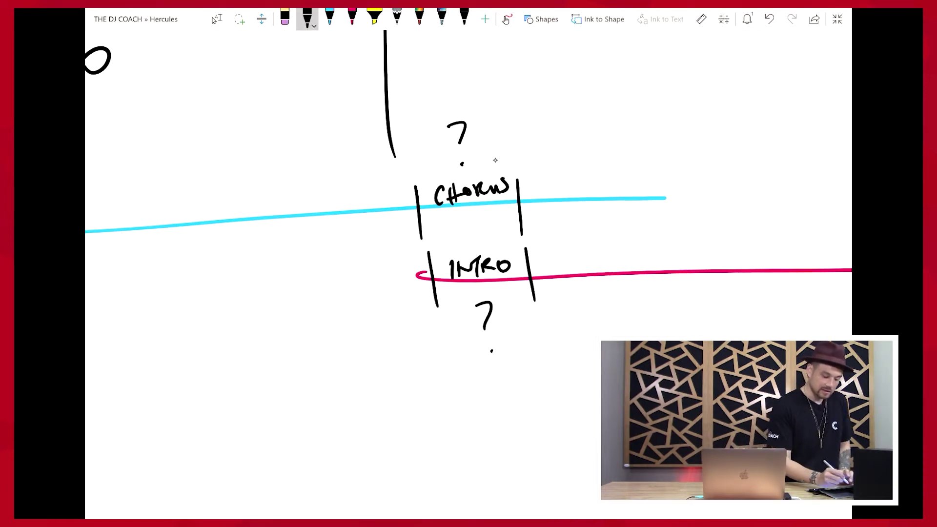
mouse_move(494, 155)
left_mouse_down()
mouse_move(484, 161)
mouse_move(491, 155)
left_mouse_up()
mouse_move(497, 151)
left_mouse_down()
mouse_move(498, 164)
mouse_move(507, 162)
left_mouse_up()
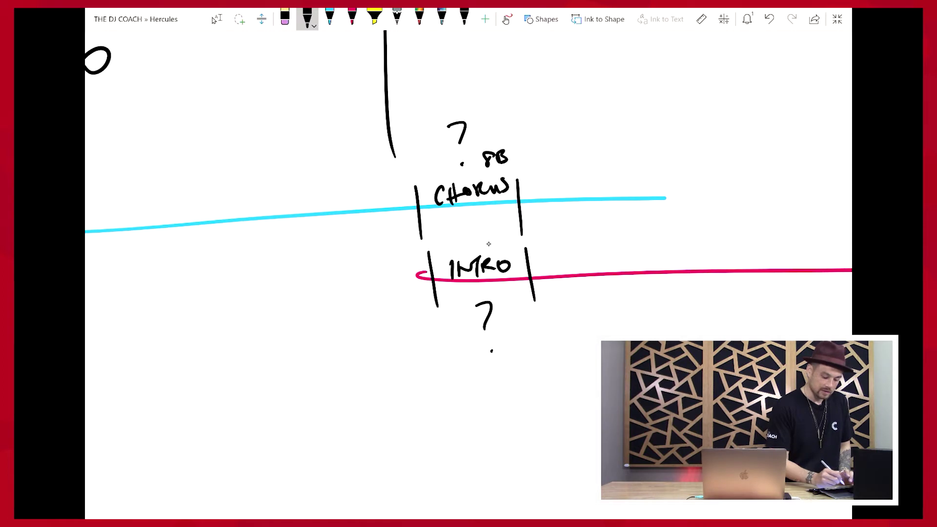
left_click_drag(492, 233, 499, 246)
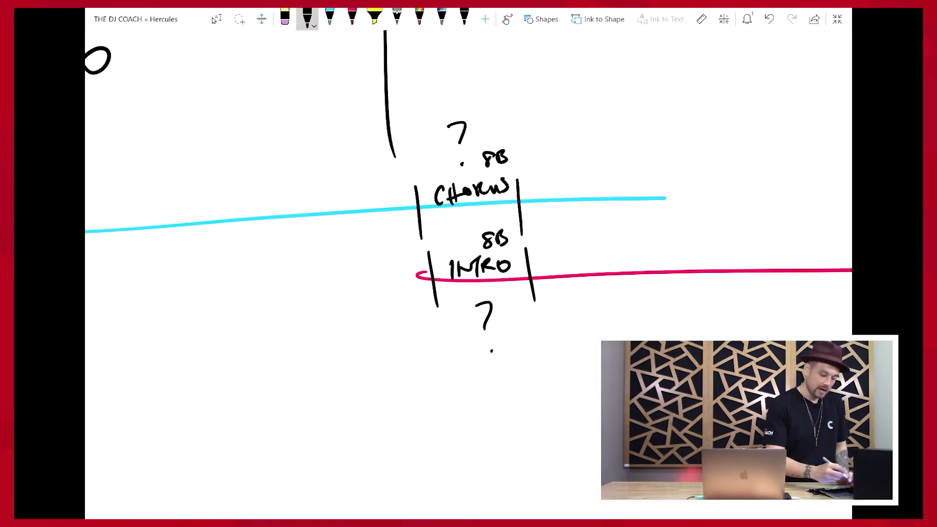
Step: Thicken the shared left bar, draw an X right of CHORUS and an arrow after INTRO
scroll(401, 176, "right", 1)
mouse_move(394, 210)
left_mouse_down()
mouse_move(411, 315)
mouse_move(392, 183)
left_mouse_up()
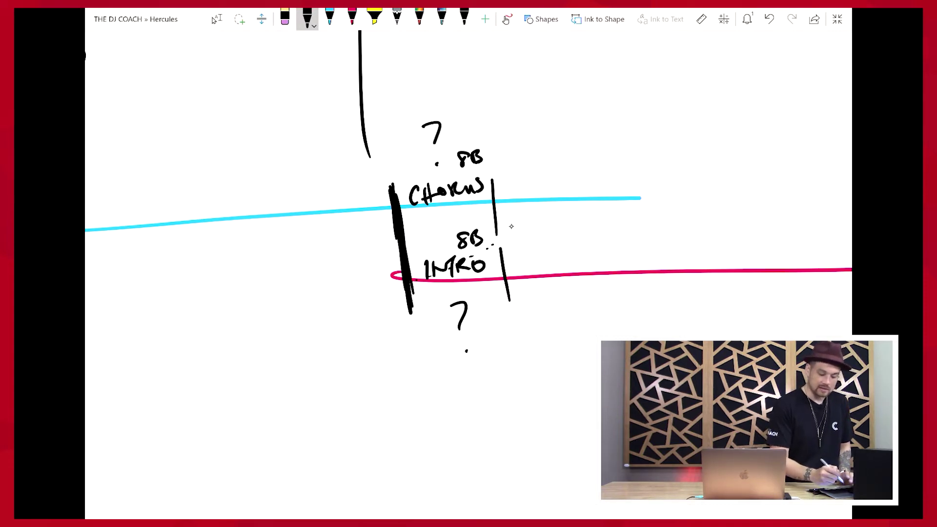
left_click_drag(511, 183, 549, 225)
left_click_drag(541, 178, 513, 228)
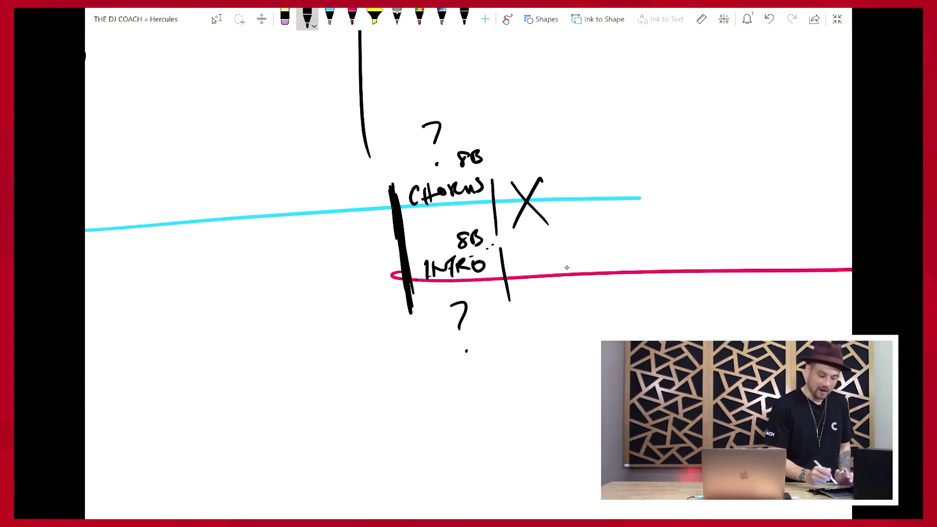
mouse_move(514, 276)
left_mouse_down()
mouse_move(628, 272)
mouse_move(637, 289)
left_mouse_up()
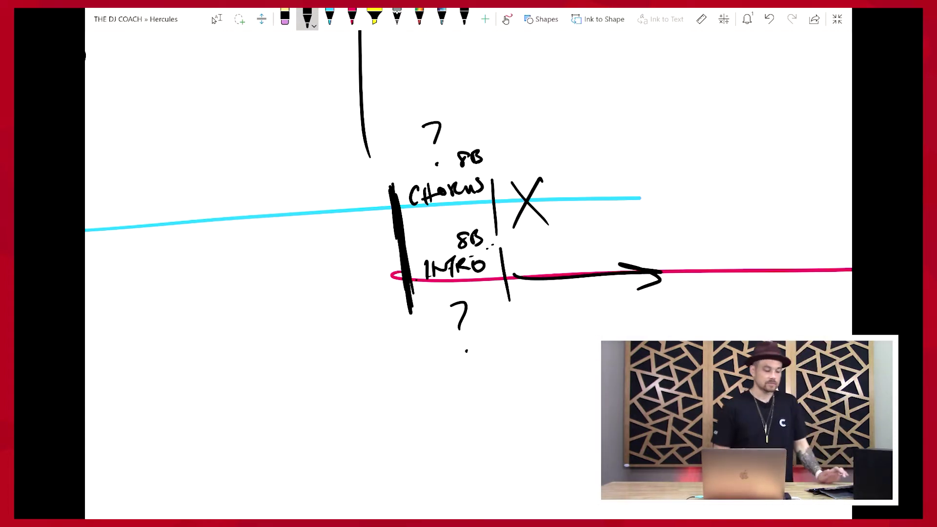
scroll(468, 219, "down", 3)
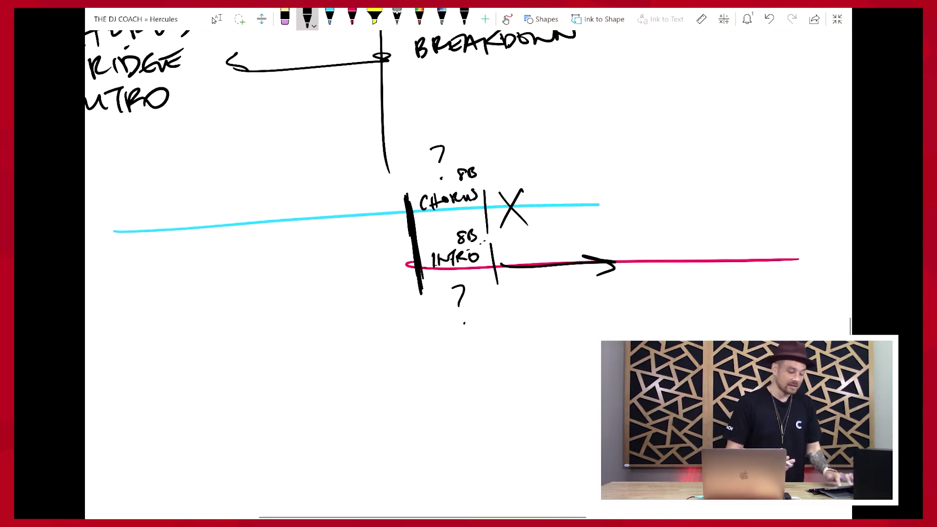
Step: Review the marked-up diagram in selection mode, then return to the black pen
left_click(217, 19)
scroll(486, 329, "down", 2)
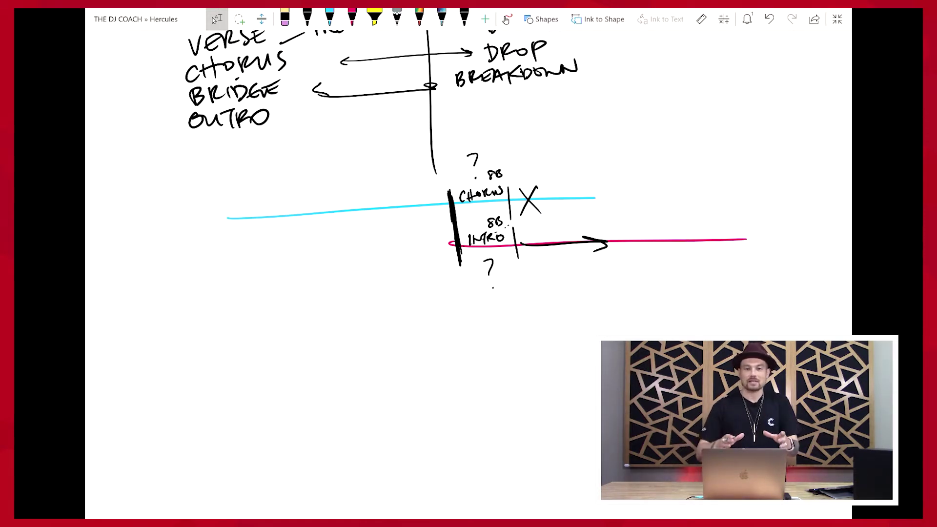
scroll(501, 224, "up", 5)
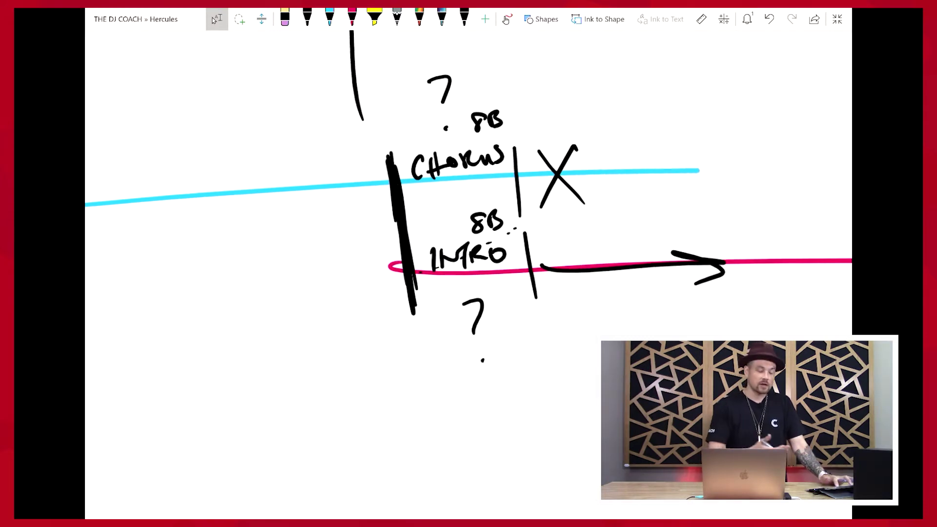
scroll(468, 186, "down", 5)
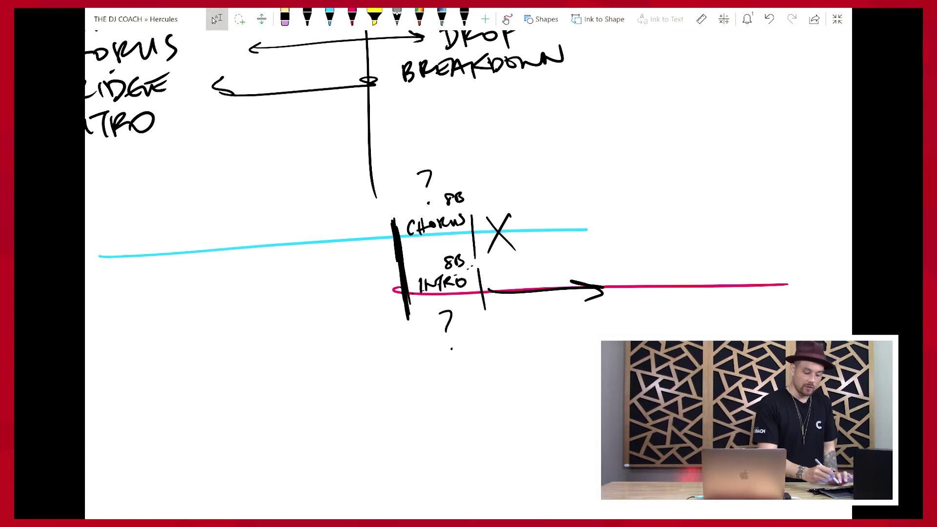
left_click(307, 19)
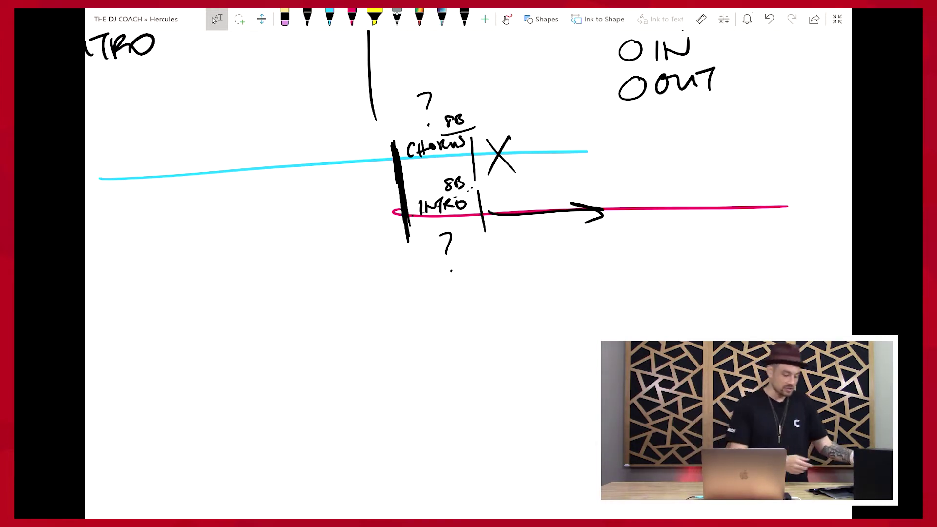
Step: Draw a long black timeline across the lower canvas with ten section tick marks
scroll(468, 195, "down", 3)
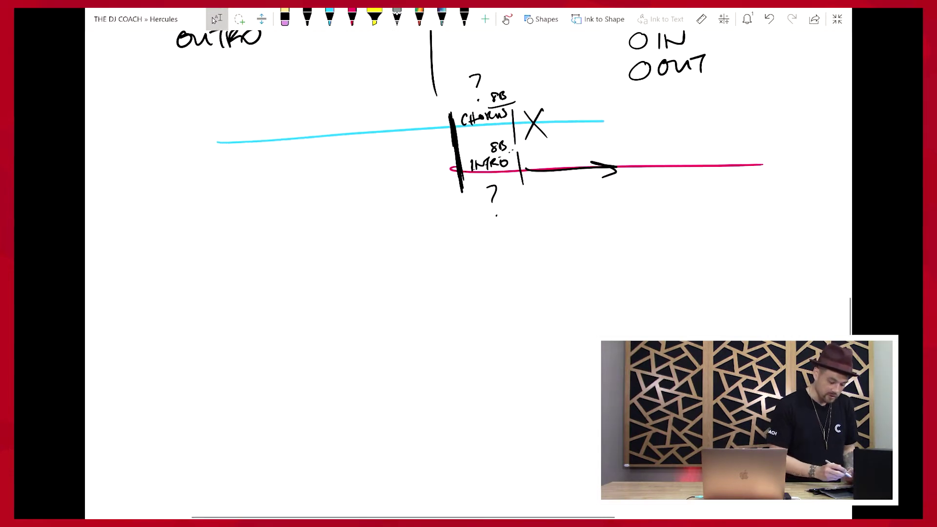
left_click(307, 18)
left_click_drag(154, 311, 783, 288)
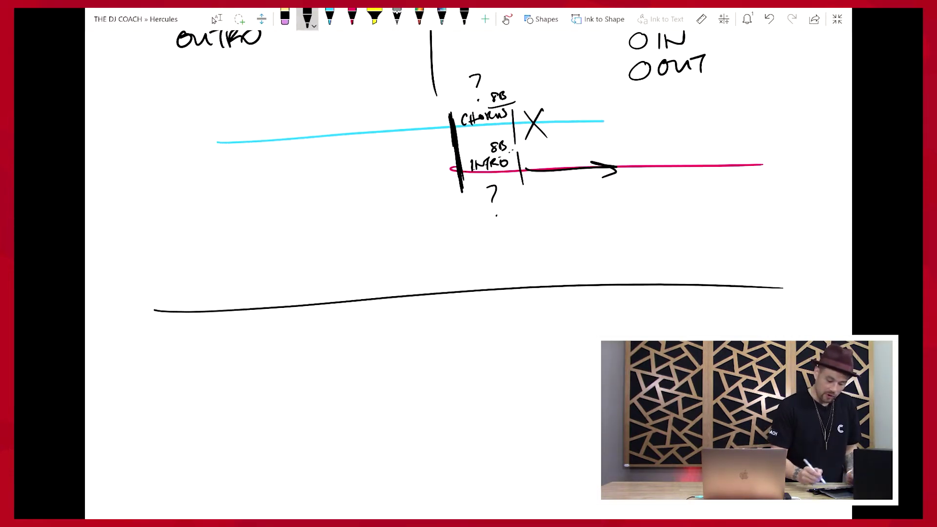
left_click_drag(154, 295, 159, 328)
left_click_drag(207, 295, 213, 331)
left_click_drag(269, 291, 274, 327)
left_click_drag(322, 294, 325, 320)
left_click_drag(380, 288, 385, 320)
left_click_drag(442, 284, 445, 311)
left_click_drag(493, 277, 501, 311)
left_click_drag(571, 273, 573, 308)
left_click_drag(621, 275, 625, 304)
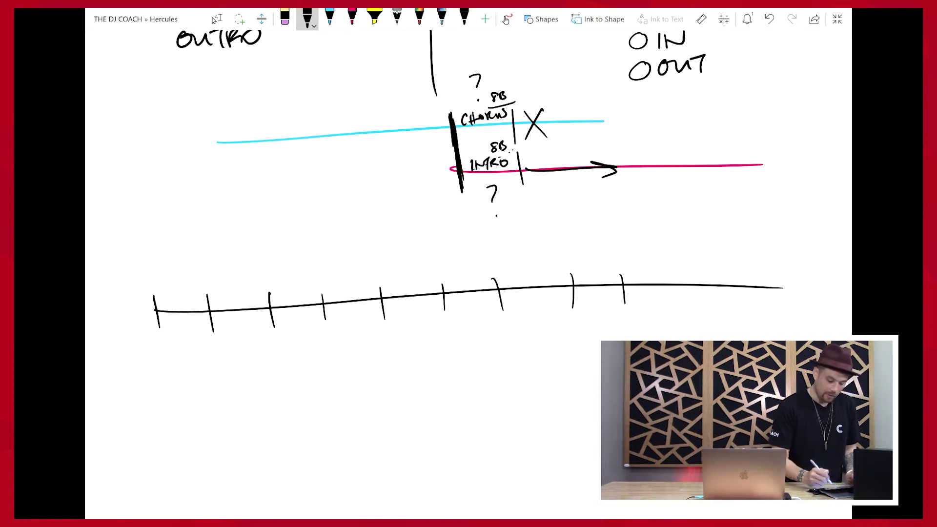
Step: Letter the timeline sections I, C, V, C, V, C, B, C, O
left_click_drag(166, 282, 183, 269)
mouse_move(177, 276)
left_mouse_down()
mouse_move(184, 294)
mouse_move(195, 287)
left_mouse_up()
mouse_move(246, 270)
left_mouse_down()
mouse_move(249, 288)
mouse_move(310, 261)
mouse_move(364, 283)
mouse_move(418, 259)
left_mouse_up()
mouse_move(479, 258)
left_mouse_down()
mouse_move(464, 268)
mouse_move(481, 276)
left_mouse_up()
left_click_drag(517, 256, 520, 273)
left_click_drag(604, 254, 609, 270)
left_click_drag(654, 251, 689, 298)
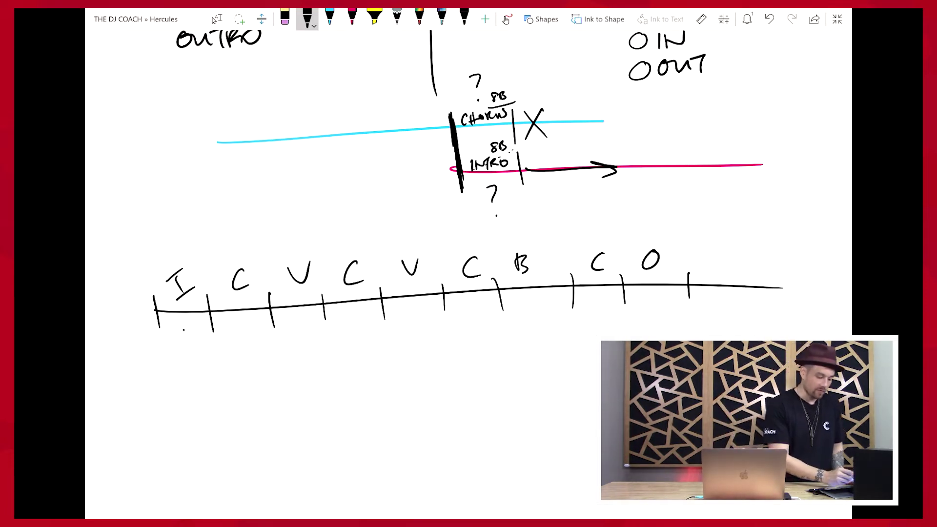
Step: Write bar counts 4, 8, 16, 8, 24 under the first five sections
left_click_drag(185, 328, 193, 339)
left_click_drag(194, 328, 196, 350)
left_click_drag(246, 322, 235, 337)
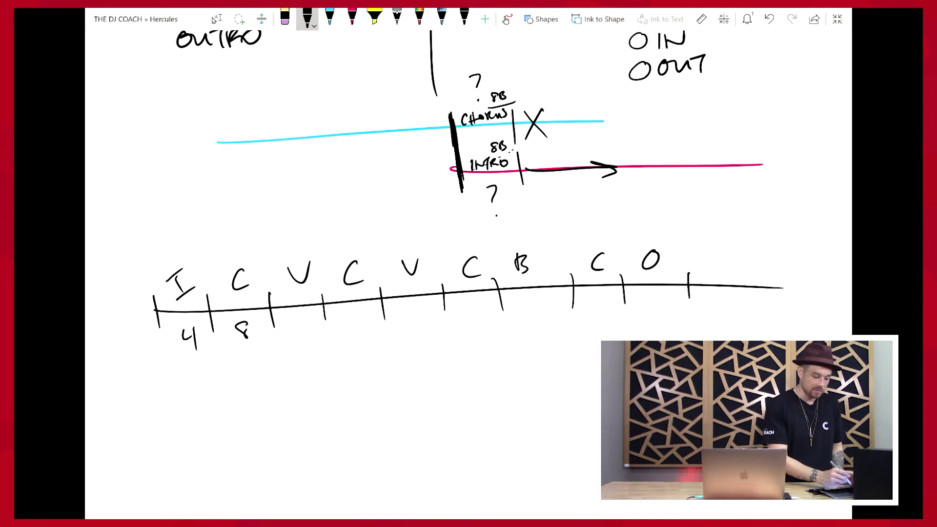
left_click_drag(292, 319, 294, 335)
left_click_drag(301, 318, 299, 332)
mouse_move(361, 312)
left_mouse_down()
mouse_move(350, 322)
mouse_move(360, 315)
left_mouse_up()
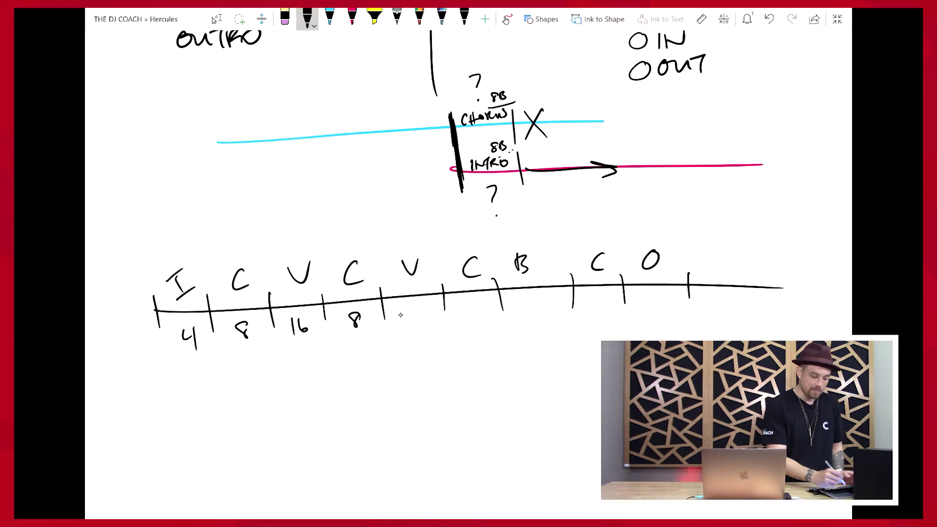
mouse_move(401, 315)
left_mouse_down()
mouse_move(414, 324)
mouse_move(420, 317)
left_mouse_up()
left_click_drag(419, 305, 418, 325)
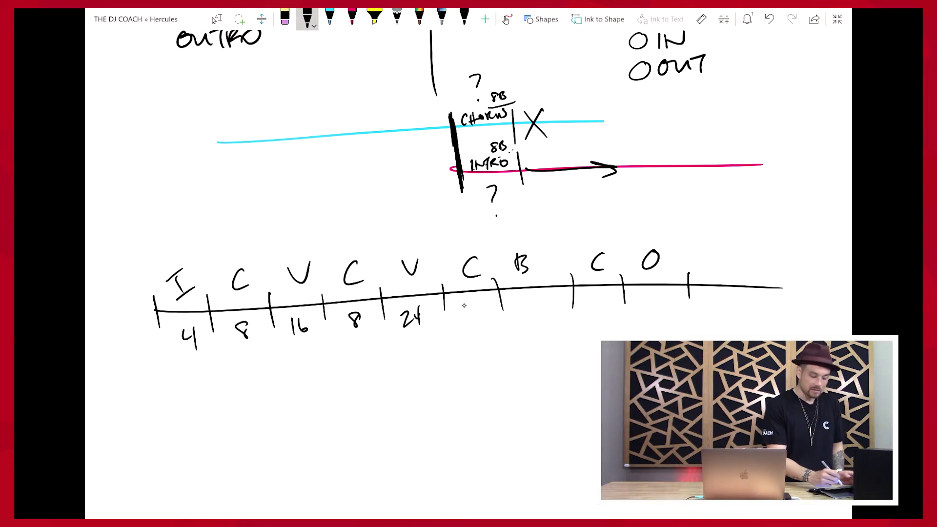
Step: Write bar counts 16, 4, 8, 8 under the remaining four sections
left_click_drag(464, 304, 466, 320)
left_click_drag(481, 307, 472, 316)
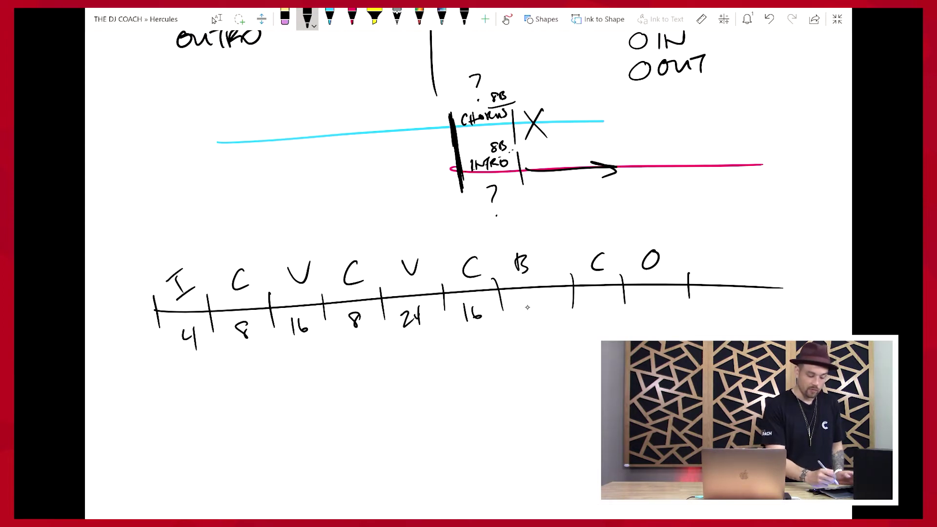
left_click_drag(532, 296, 542, 307)
left_click_drag(539, 296, 540, 315)
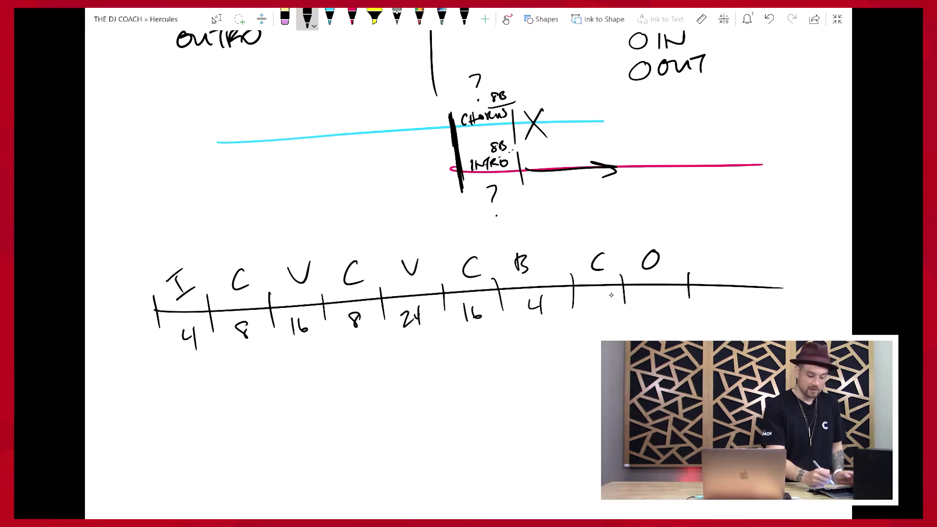
left_click_drag(604, 295, 602, 295)
mouse_move(659, 296)
left_mouse_down()
mouse_move(652, 313)
mouse_move(659, 297)
left_mouse_up()
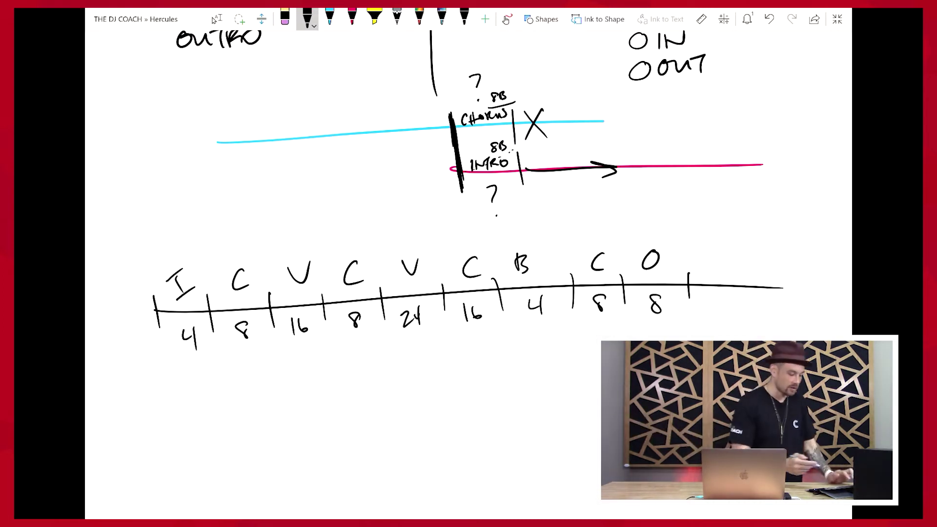
Step: Draw downward arrows at the C→V, C→V, C→B, dotted B→C, C→O changes and the final tick
mouse_move(269, 236)
left_mouse_down()
mouse_move(269, 283)
mouse_move(276, 257)
left_mouse_up()
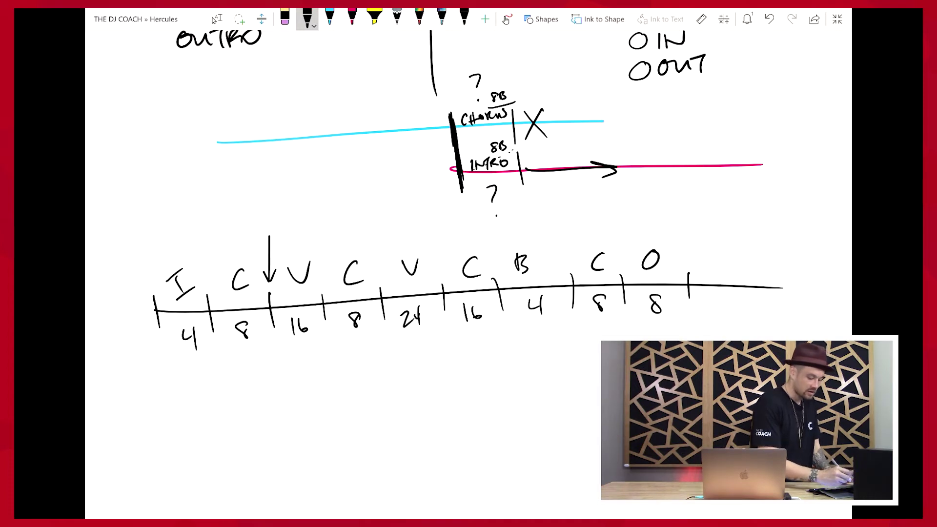
left_click_drag(380, 223, 379, 270)
mouse_move(371, 257)
left_mouse_down()
mouse_move(379, 269)
mouse_move(388, 251)
left_mouse_up()
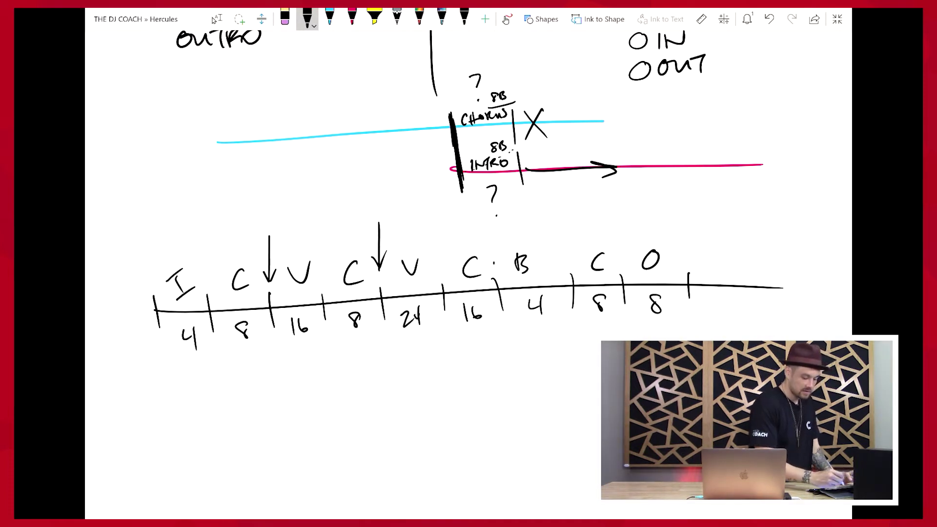
left_click_drag(493, 219, 494, 264)
left_click_drag(624, 208, 623, 256)
left_click_drag(618, 245, 624, 257)
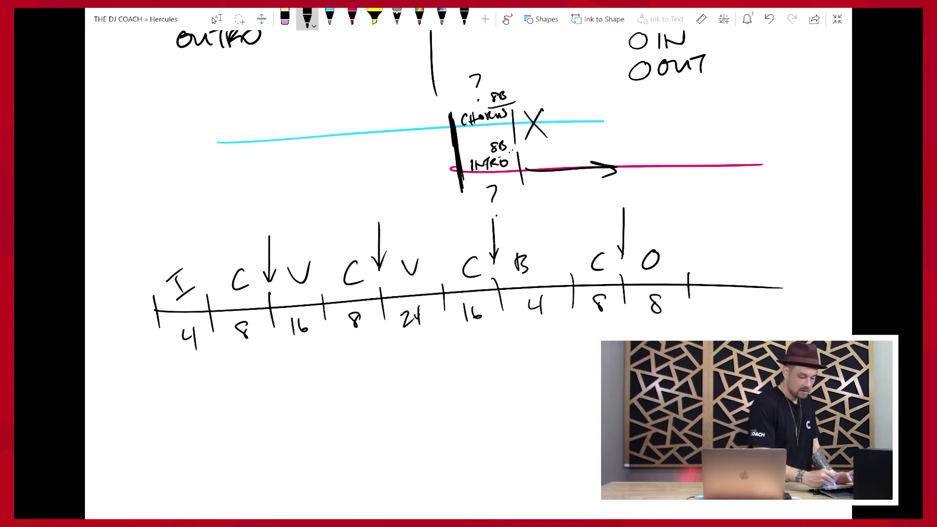
left_click_drag(565, 255, 579, 254)
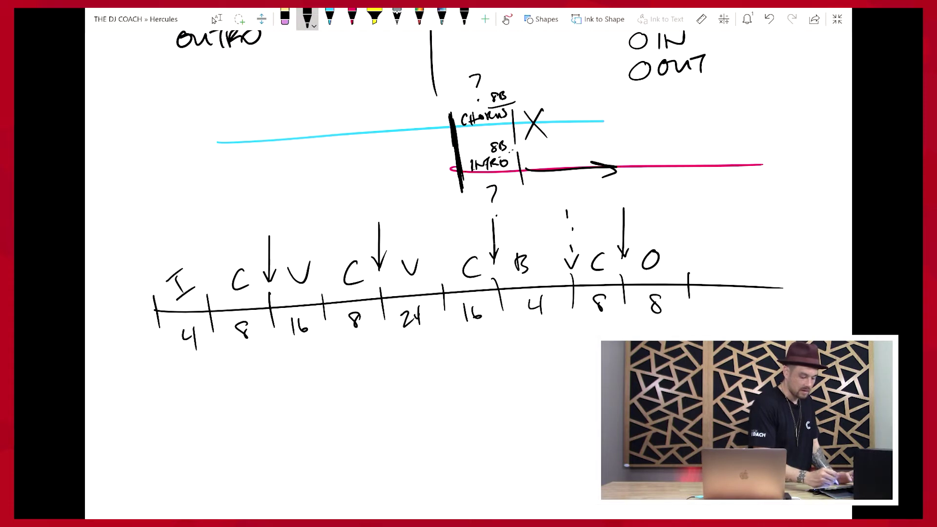
left_click_drag(695, 212, 695, 260)
left_click_drag(687, 248, 702, 247)
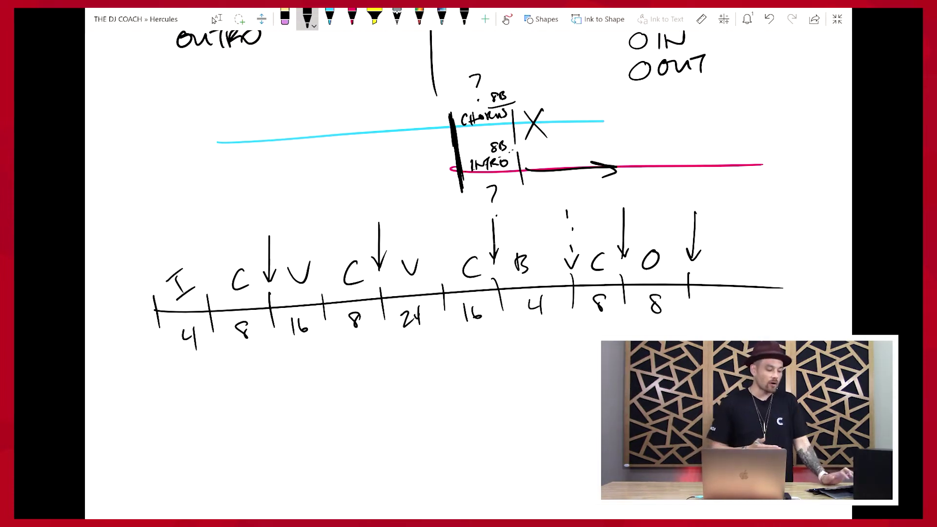
scroll(469, 195, "down", 1)
Step: Stroke the yellow highlighter over each of the four C labels on the timeline
left_click(375, 19)
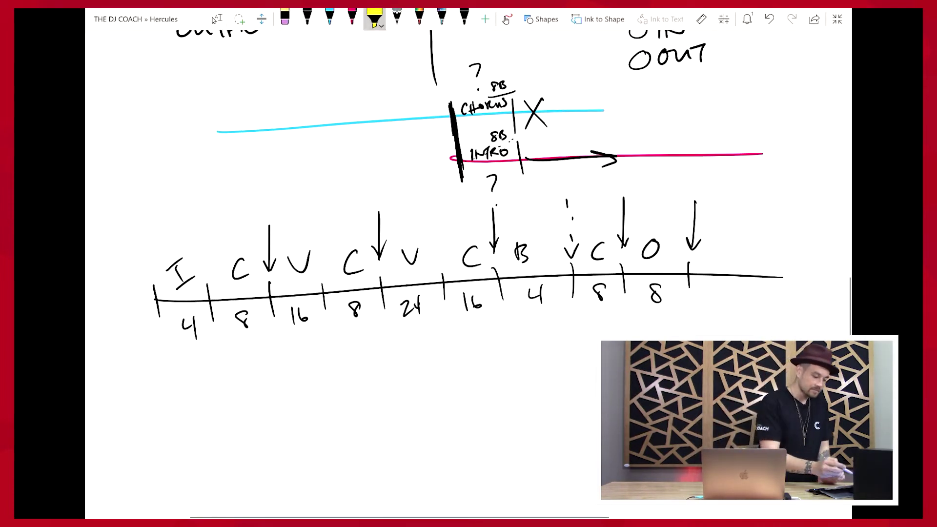
mouse_move(226, 258)
left_mouse_down()
mouse_move(241, 273)
mouse_move(229, 307)
left_mouse_up()
mouse_move(342, 250)
left_mouse_down()
mouse_move(359, 269)
mouse_move(354, 298)
left_mouse_up()
left_click_drag(470, 240, 471, 301)
mouse_move(607, 238)
left_mouse_down()
mouse_move(597, 271)
mouse_move(603, 295)
left_mouse_up()
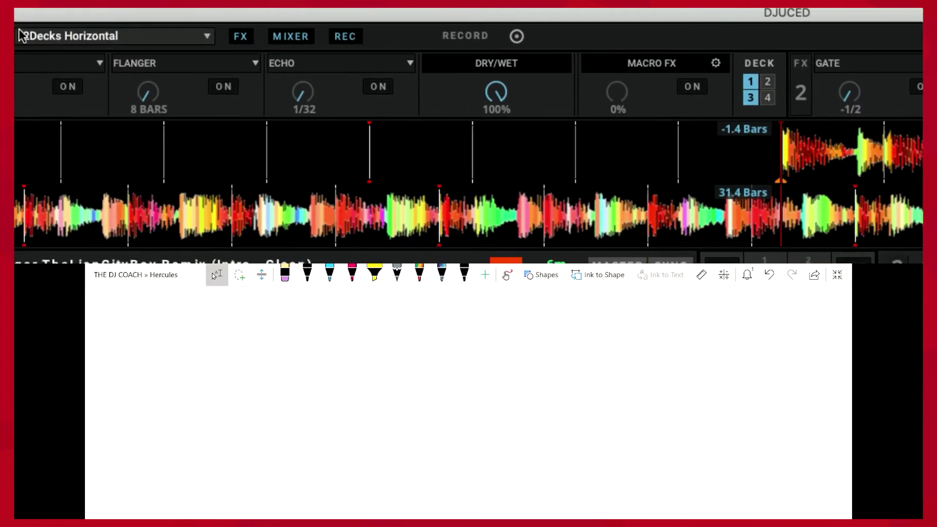
Step: Switch DJUCED's layout dropdown to Prepare
left_click(50, 38)
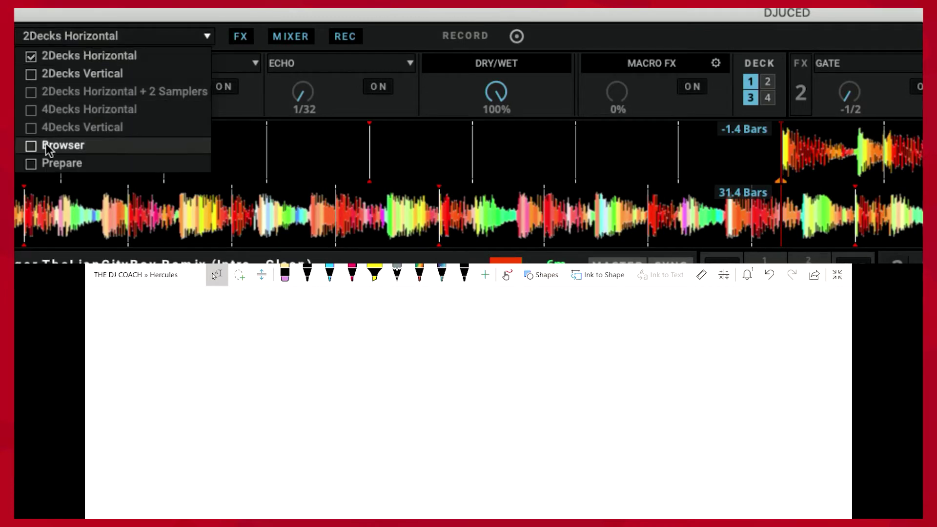
left_click(35, 163)
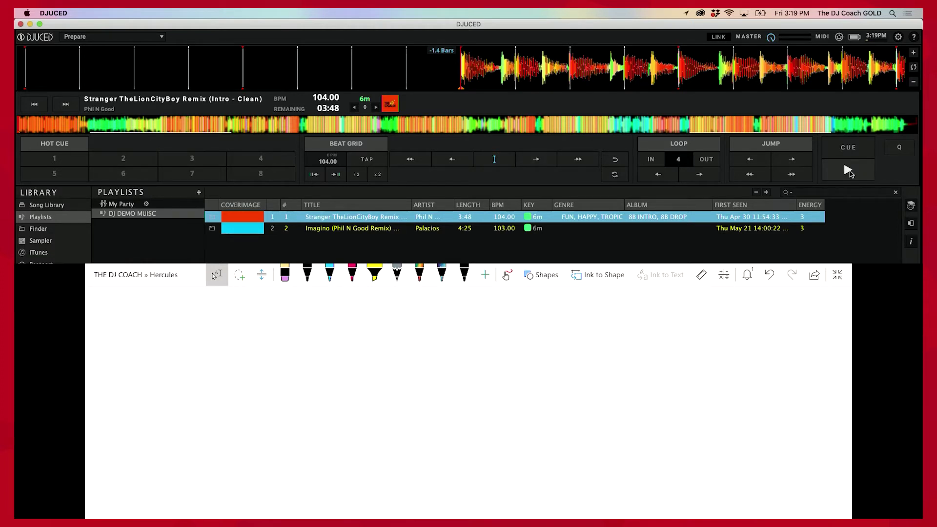
Step: Start the track playing and draw the first black bar mark with its phrase line
left_click(848, 171)
left_click(375, 274)
left_click_drag(137, 332, 138, 378)
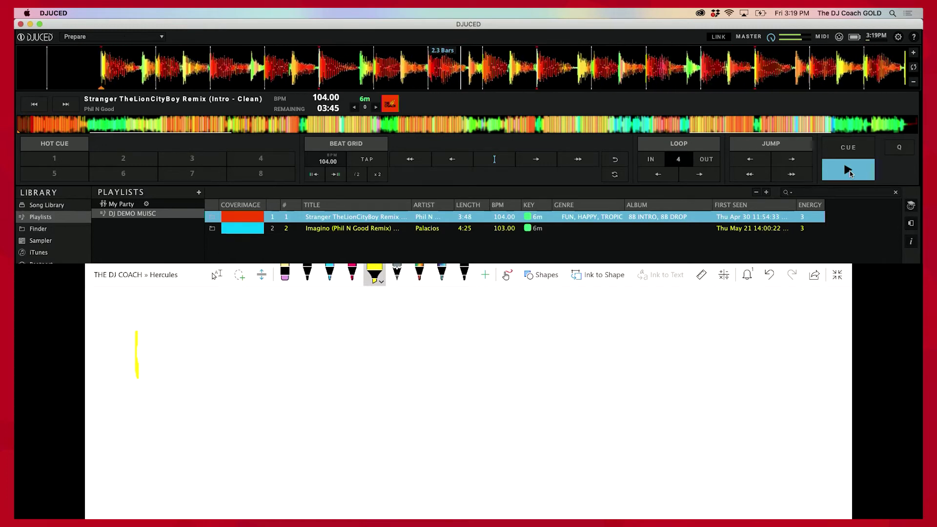
key("ctrl+z")
left_click(307, 274)
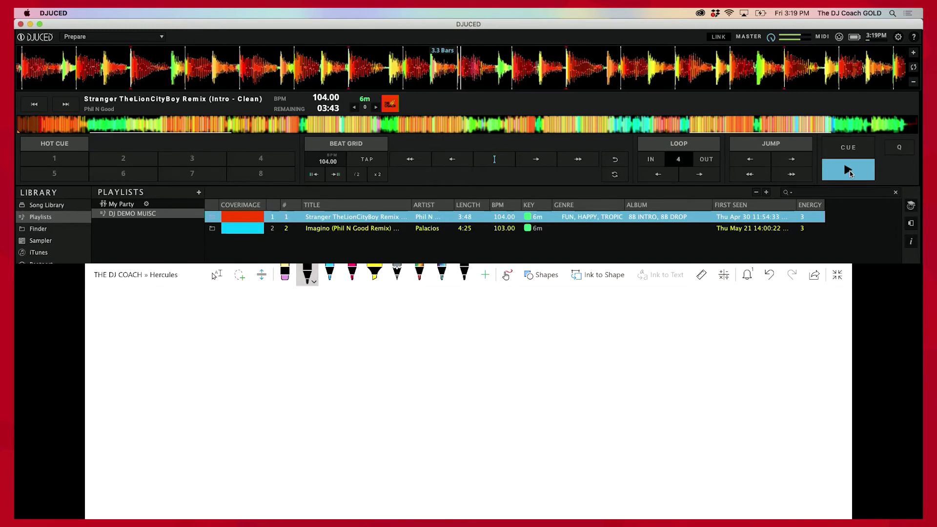
left_click_drag(150, 346, 152, 373)
mouse_move(132, 390)
left_mouse_down()
mouse_move(192, 385)
mouse_move(166, 398)
left_mouse_up()
Step: Label the intro I INST and add its second bar mark
left_click_drag(159, 399, 160, 416)
left_click_drag(153, 418, 167, 415)
left_click_drag(165, 346, 166, 372)
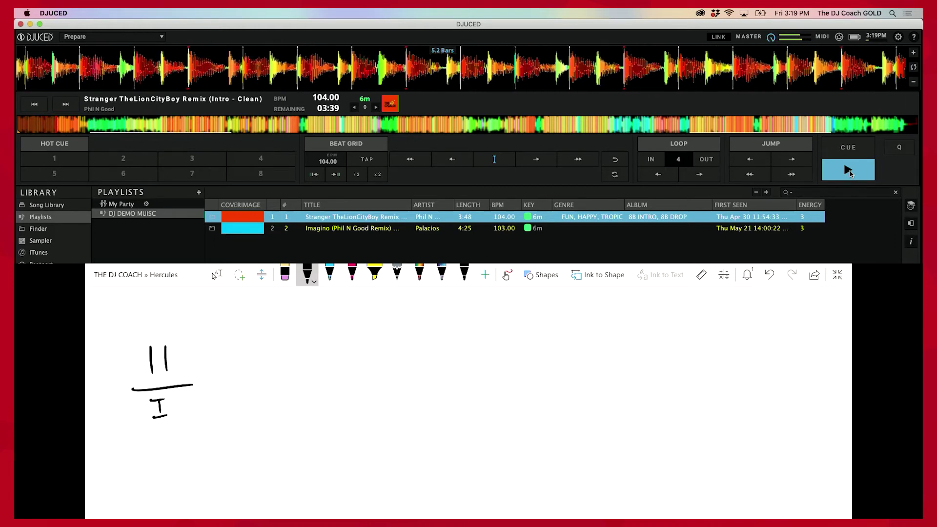
left_click_drag(171, 419, 172, 430)
left_click_drag(175, 430, 199, 414)
left_click_drag(195, 415, 199, 429)
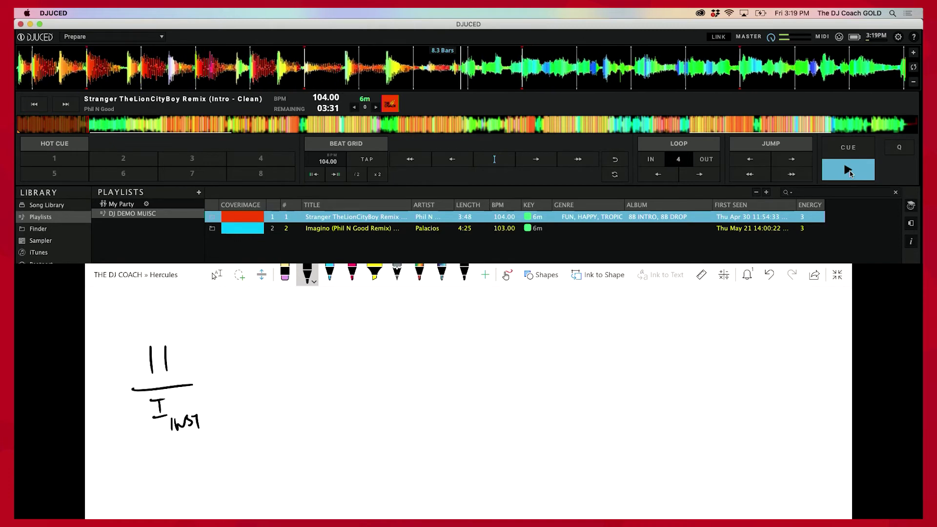
Step: Add the rap verse labelled V RAP with two bar marks, nudging the sketch left
mouse_move(226, 345)
left_mouse_down()
mouse_move(226, 375)
mouse_move(269, 379)
mouse_move(234, 407)
mouse_move(237, 394)
left_mouse_up()
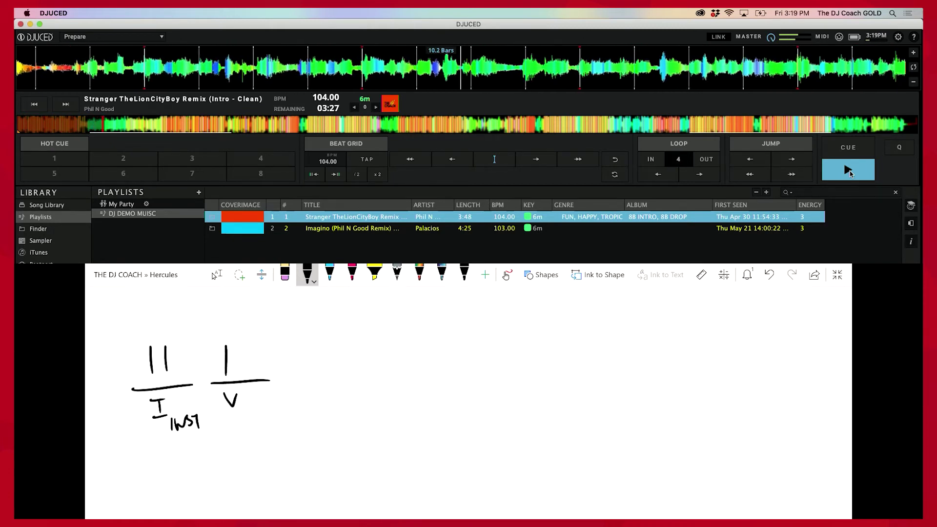
left_click_drag(242, 405, 250, 416)
mouse_move(253, 418)
left_mouse_down()
mouse_move(258, 406)
mouse_move(264, 412)
left_mouse_up()
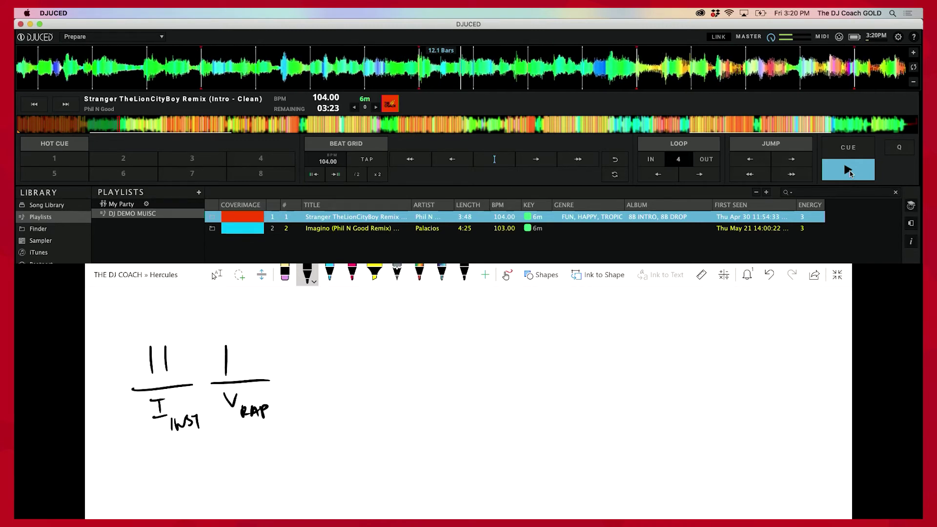
left_click_drag(244, 344, 243, 374)
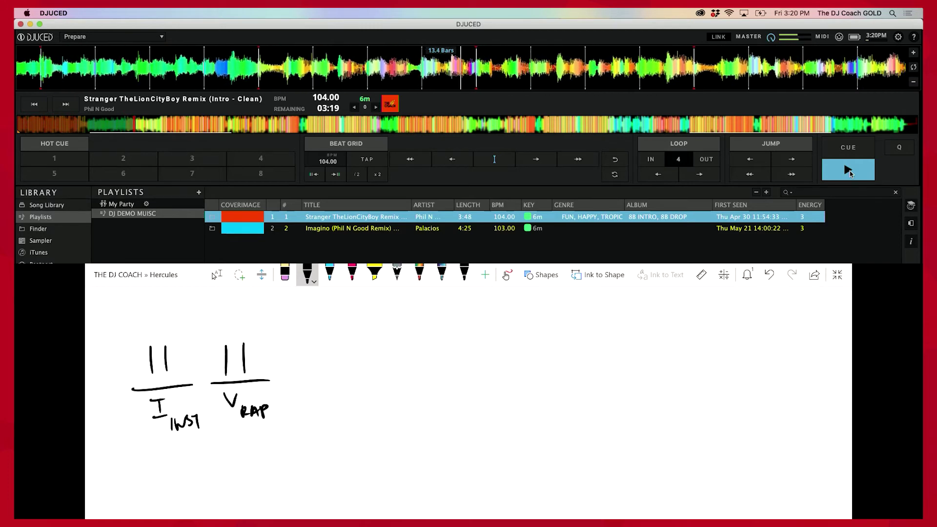
left_click_drag(195, 391, 177, 391)
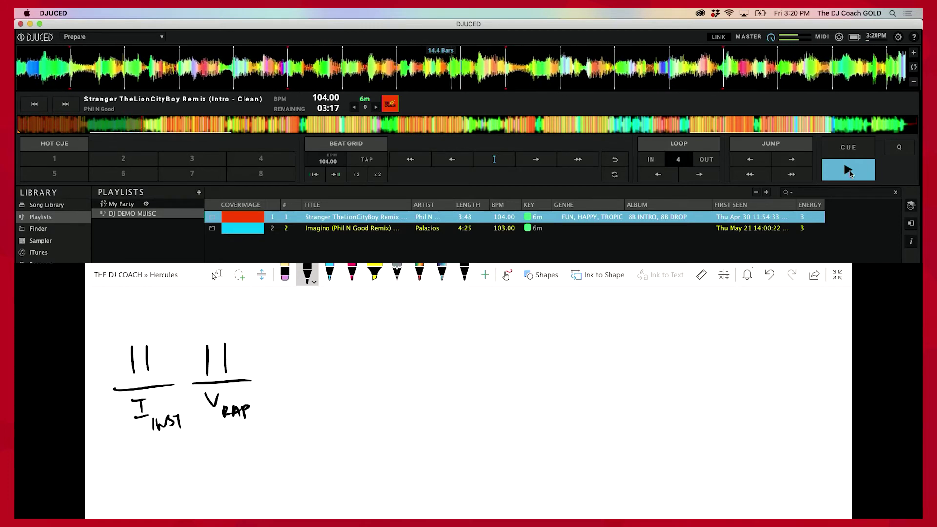
left_click(217, 274)
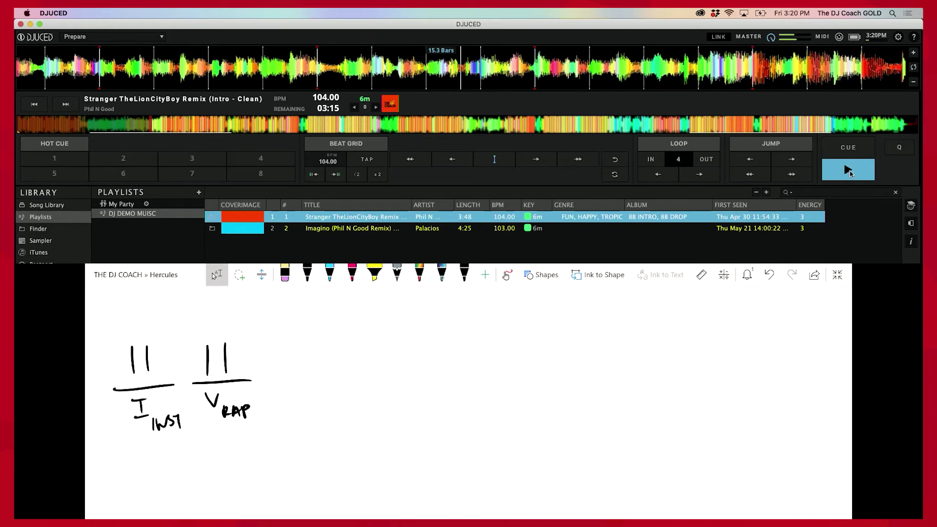
left_click(307, 273)
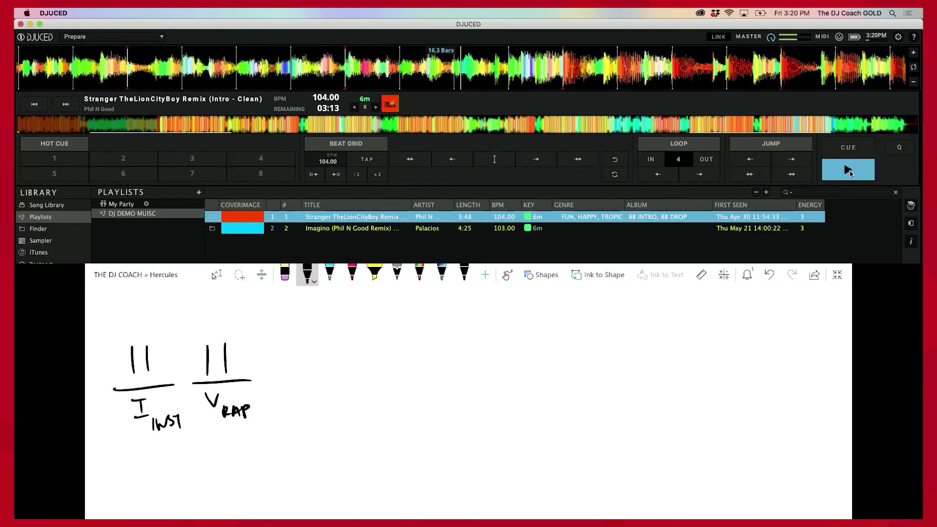
Step: Add the sung verse labelled V SING with two bar marks
mouse_move(284, 340)
left_mouse_down()
mouse_move(285, 375)
mouse_move(324, 371)
mouse_move(296, 391)
left_mouse_up()
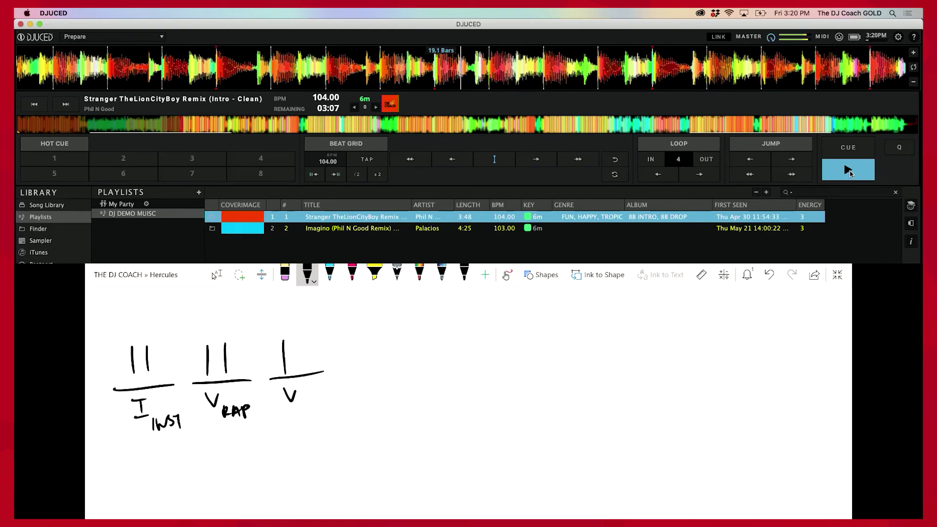
mouse_move(303, 402)
left_mouse_down()
mouse_move(297, 413)
mouse_move(307, 411)
left_mouse_up()
left_click_drag(309, 411, 330, 408)
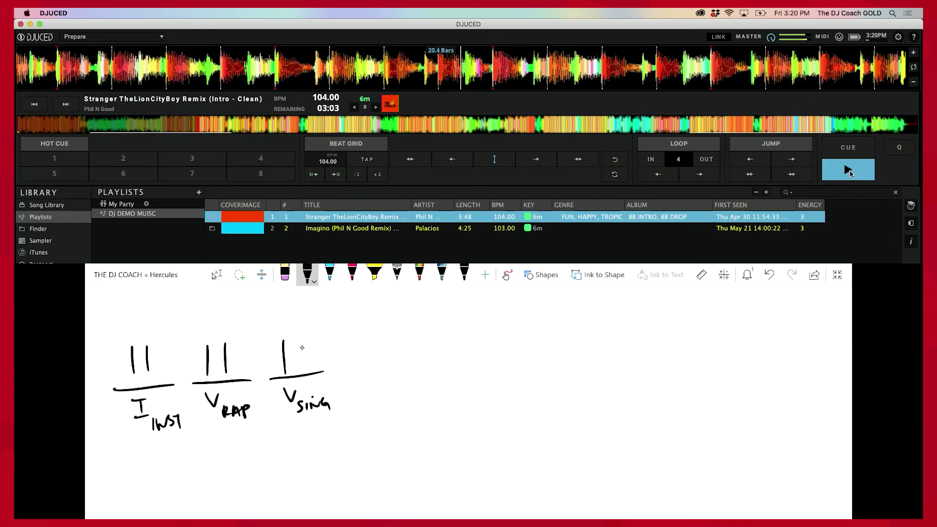
left_click_drag(299, 339, 299, 371)
scroll(220, 385, "right", 1)
left_click(217, 275)
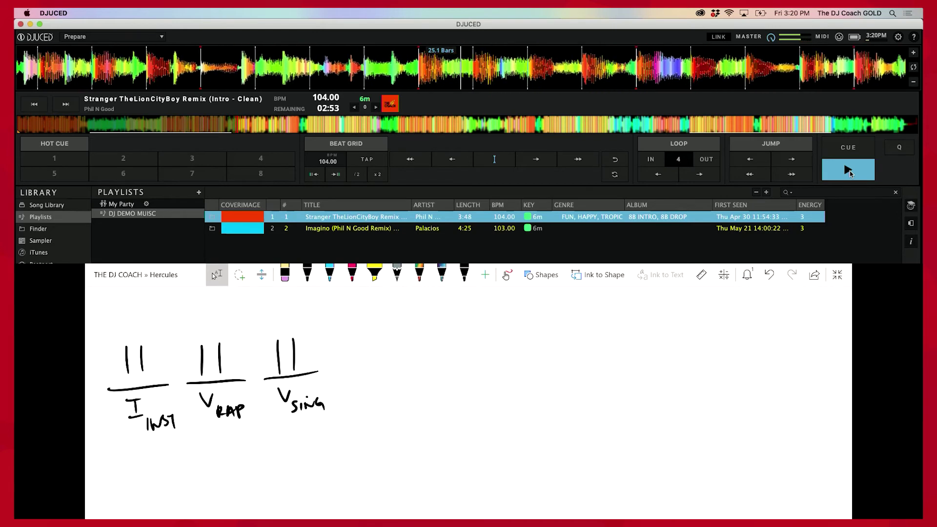
left_click(307, 274)
Step: Add the pre-chorus phrase with the quoted lyric 'I NEED', a rising arrow and label PC
mouse_move(355, 335)
left_mouse_down()
mouse_move(356, 369)
mouse_move(409, 365)
left_mouse_up()
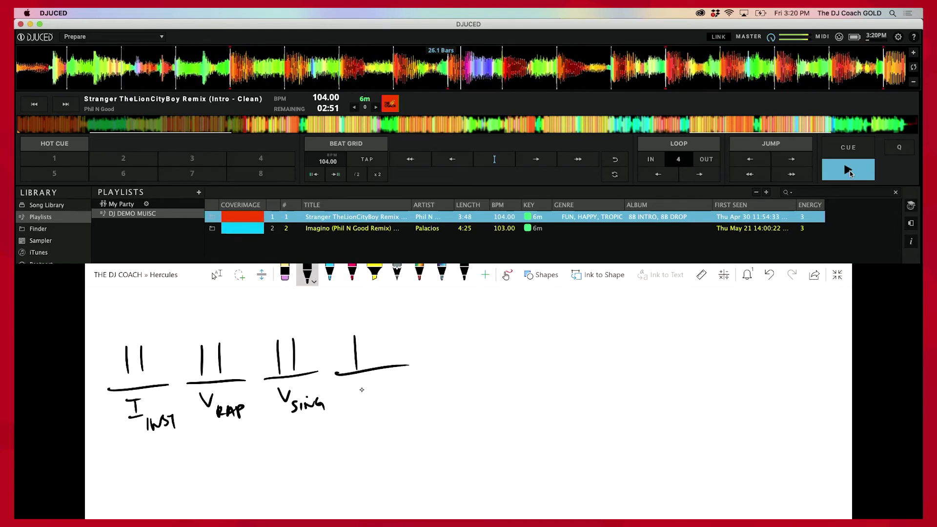
left_click_drag(341, 381, 342, 386)
left_click_drag(344, 381, 354, 394)
left_click_drag(359, 392, 392, 387)
left_click_drag(396, 374, 396, 379)
left_click_drag(400, 373, 400, 379)
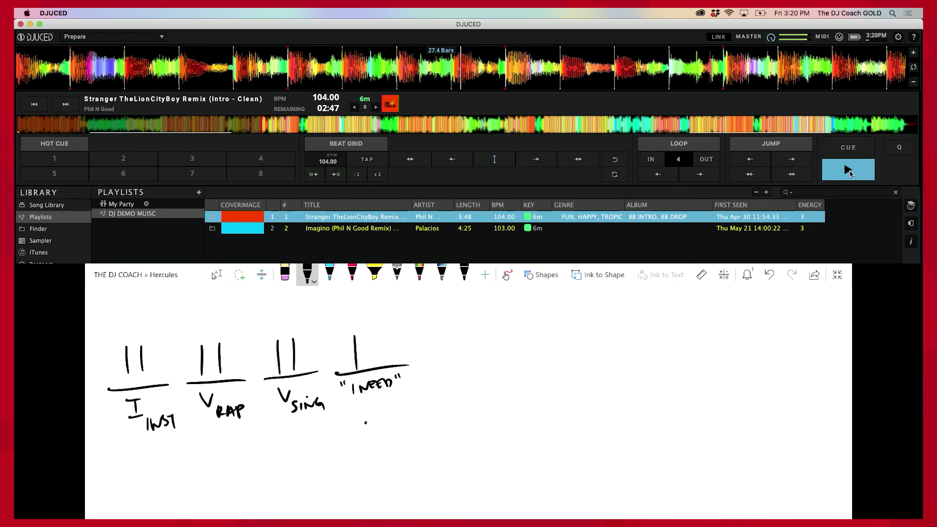
left_click_drag(366, 424, 401, 395)
mouse_move(390, 397)
left_mouse_down()
mouse_move(400, 405)
mouse_move(356, 417)
mouse_move(358, 409)
left_mouse_up()
left_click_drag(377, 396, 371, 407)
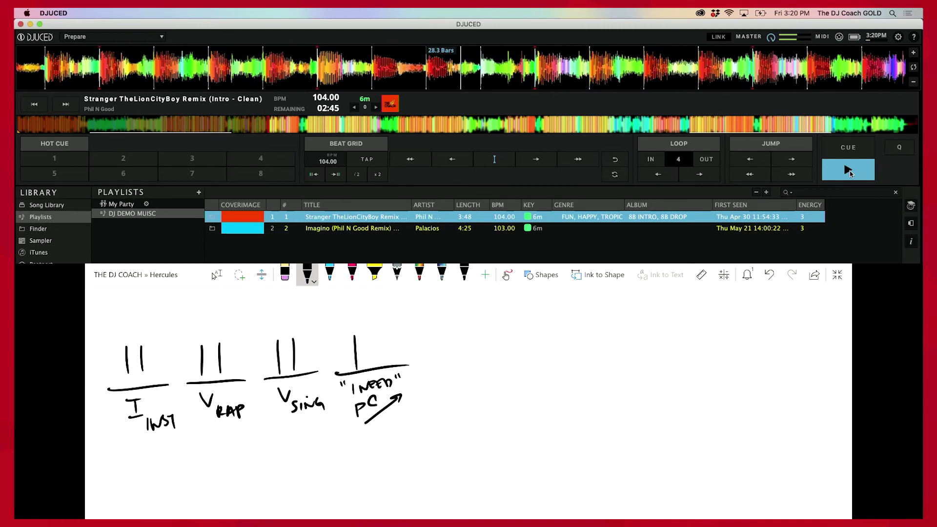
Step: Add the pre-chorus's second bar mark, then the chorus's first bar mark and underline
scroll(254, 386, "right", 1)
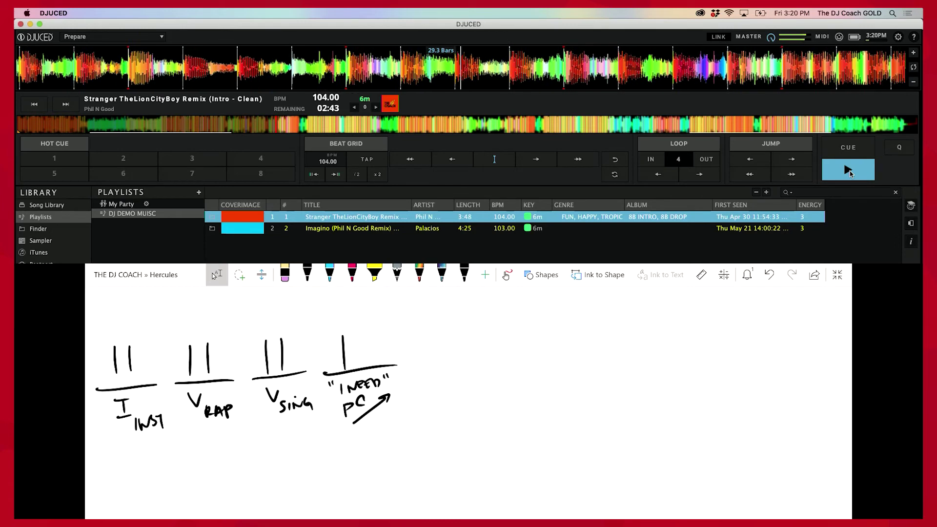
left_click_drag(358, 336, 357, 359)
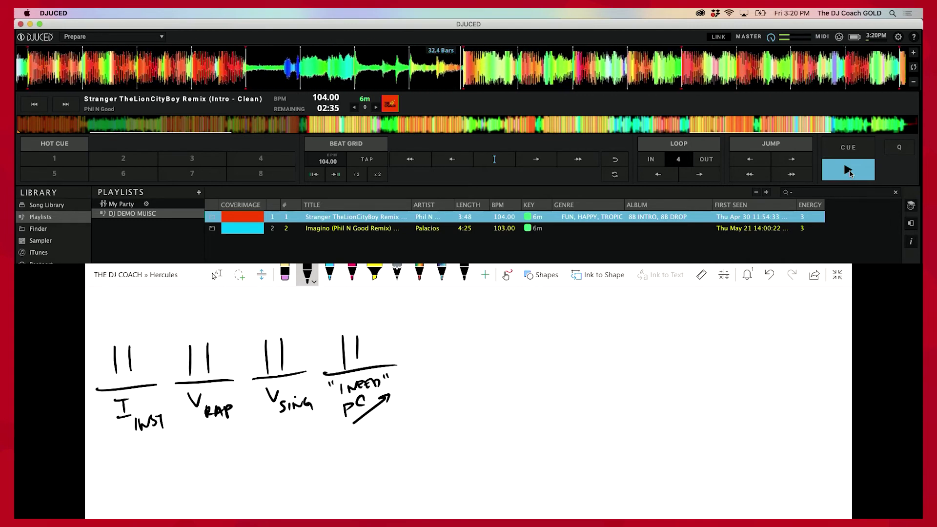
left_click_drag(421, 334, 423, 366)
mouse_move(406, 370)
left_mouse_down()
mouse_move(455, 365)
mouse_move(432, 389)
left_mouse_up()
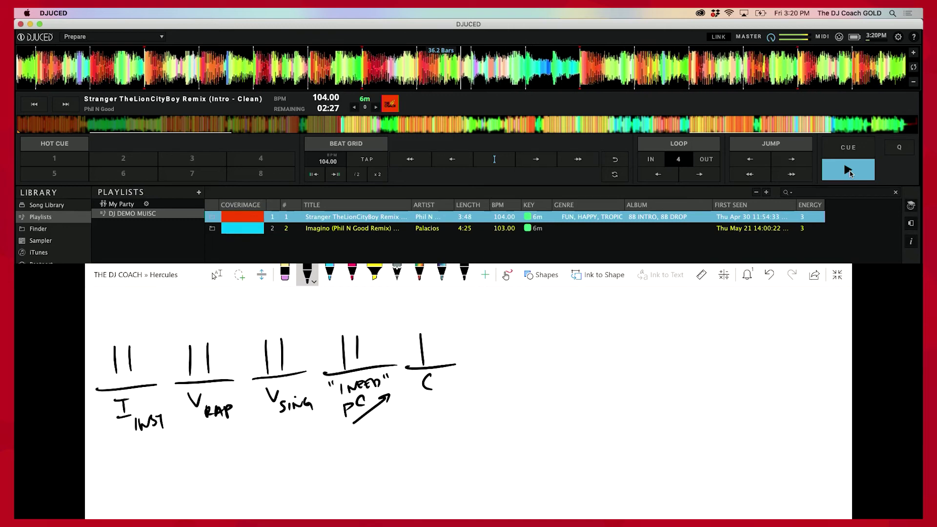
Step: Add a second chorus bar mark and a half-bar section labelled with a starred A
left_click_drag(437, 333, 439, 363)
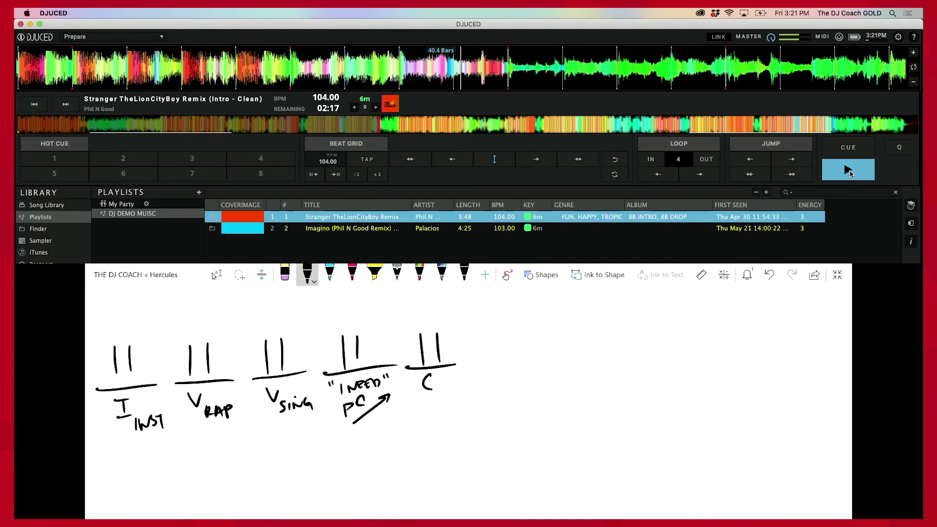
left_click_drag(482, 334, 483, 355)
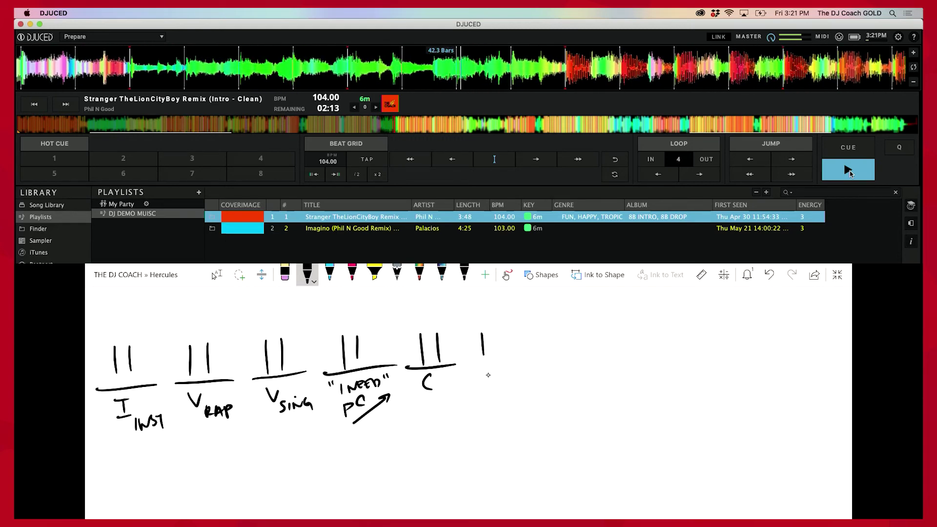
left_click_drag(531, 328, 532, 361)
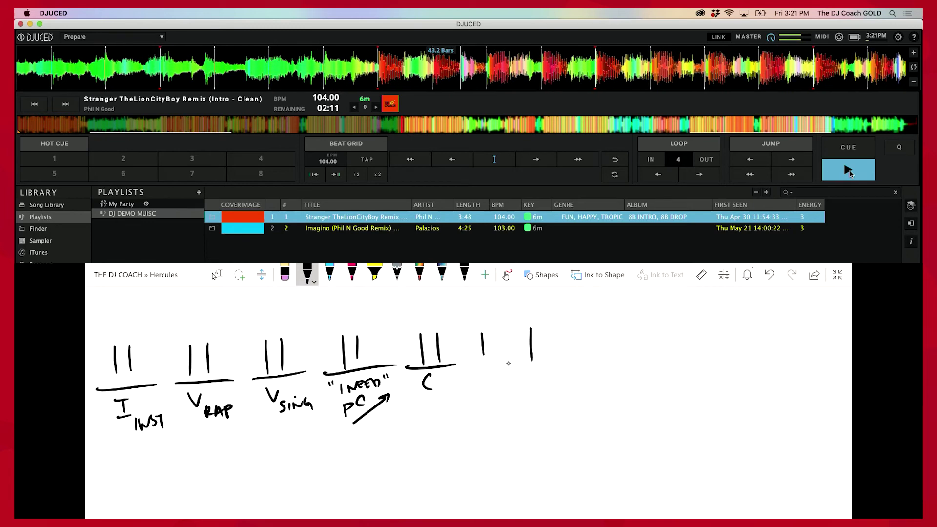
mouse_move(497, 336)
left_mouse_down()
mouse_move(474, 365)
mouse_move(502, 359)
left_mouse_up()
mouse_move(472, 373)
left_mouse_down()
mouse_move(507, 370)
mouse_move(481, 396)
mouse_move(491, 396)
left_mouse_up()
left_click_drag(474, 388, 589, 366)
Step: Underline the next phrase and label it V RAP
mouse_move(537, 379)
left_mouse_down()
mouse_move(543, 394)
mouse_move(553, 378)
mouse_move(566, 397)
left_mouse_up()
mouse_move(567, 396)
left_mouse_down()
mouse_move(572, 385)
mouse_move(577, 397)
left_mouse_up()
mouse_move(579, 385)
left_mouse_down()
mouse_move(580, 402)
mouse_move(581, 393)
left_mouse_up()
scroll(341, 366, "down", 3)
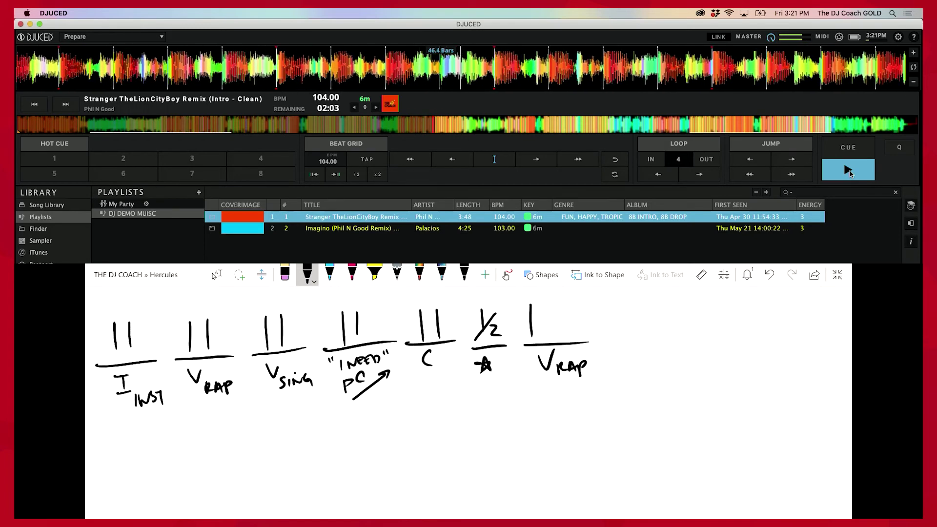
left_click_drag(548, 299, 549, 330)
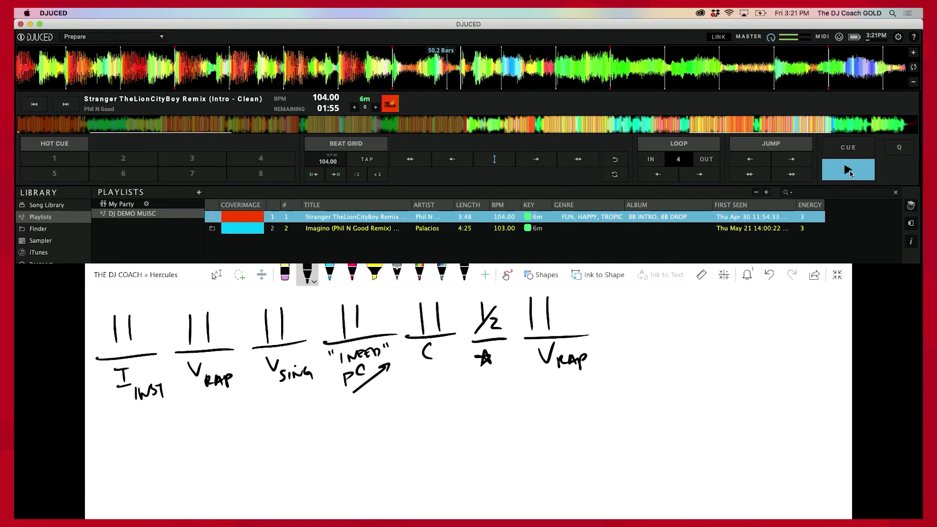
Step: Add a second 'I NEED' PC pre-chorus with rising arrow and two bar marks
mouse_move(615, 303)
left_mouse_down()
mouse_move(614, 339)
mouse_move(669, 334)
left_mouse_up()
left_click_drag(611, 348, 612, 354)
left_click_drag(615, 348, 640, 353)
left_click_drag(647, 346, 662, 345)
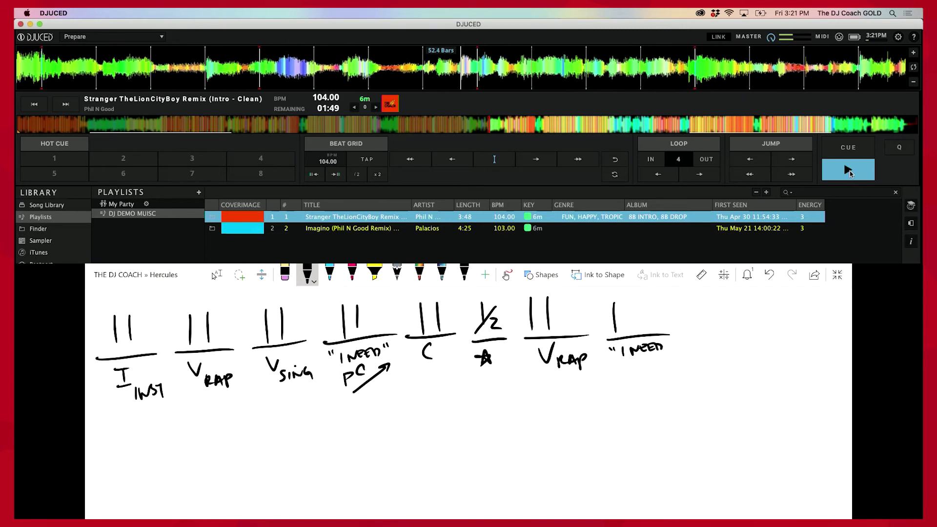
mouse_move(626, 370)
left_mouse_down()
mouse_move(625, 379)
mouse_move(631, 373)
left_mouse_up()
mouse_move(645, 362)
left_mouse_down()
mouse_move(637, 371)
mouse_move(672, 360)
mouse_move(670, 370)
left_mouse_up()
left_click_drag(630, 297, 635, 329)
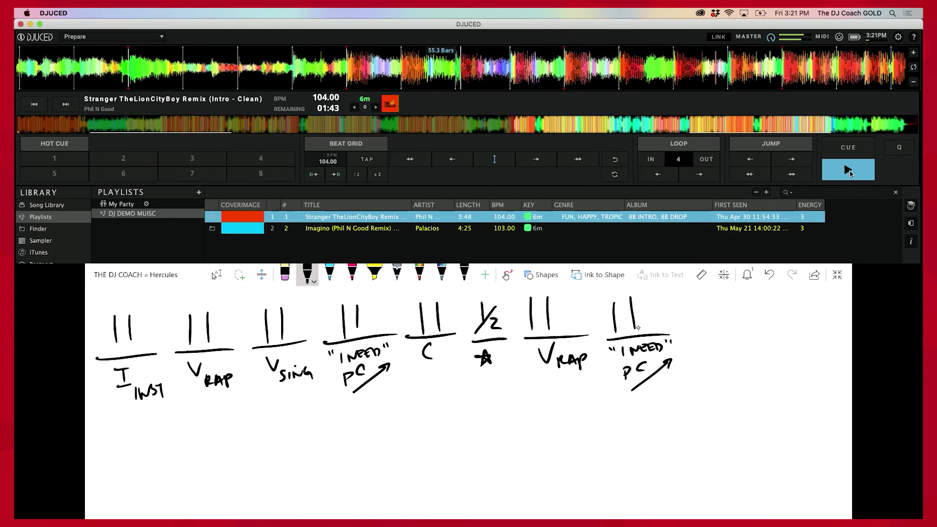
left_click(217, 275)
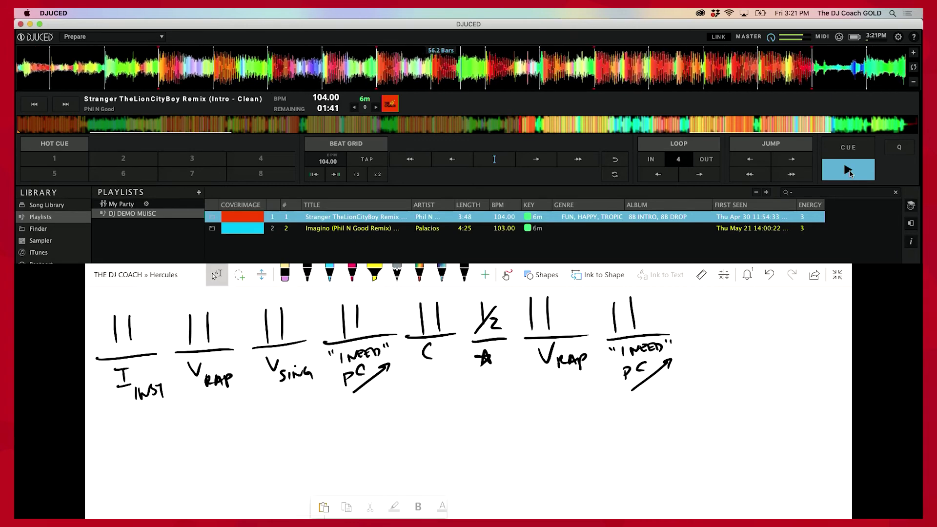
Step: In black ink, mark the second chorus C with two bar marks after the second pre-chorus
scroll(469, 391, "right", 5)
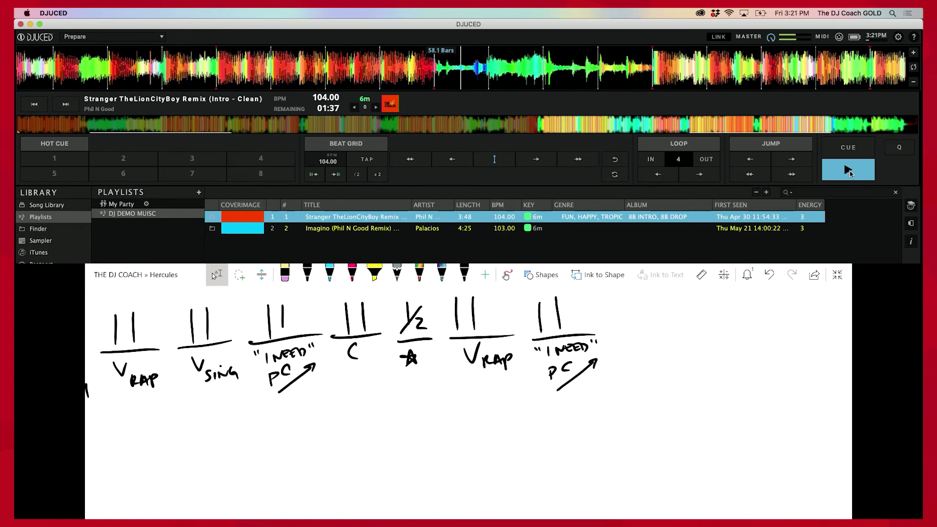
scroll(341, 346, "right", 2)
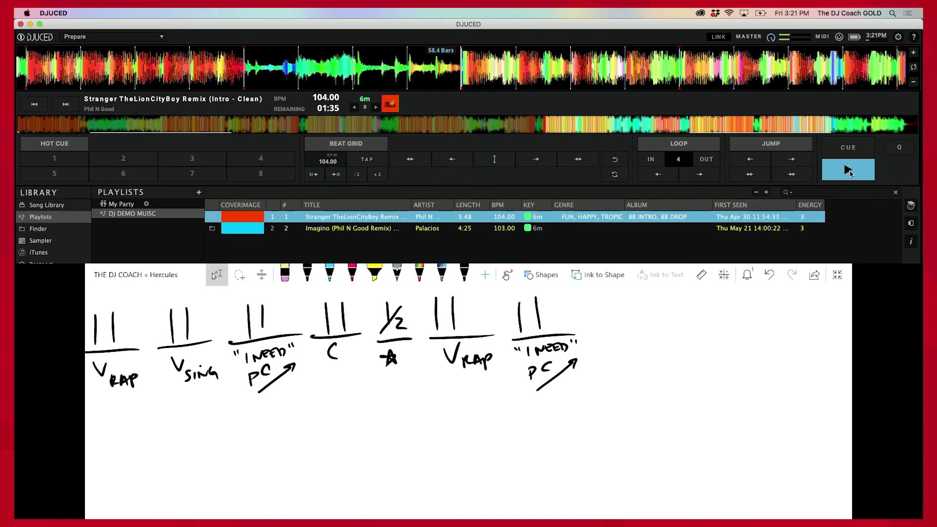
left_click(307, 275)
mouse_move(602, 300)
left_mouse_down()
mouse_move(603, 328)
mouse_move(655, 331)
mouse_move(617, 357)
left_mouse_up()
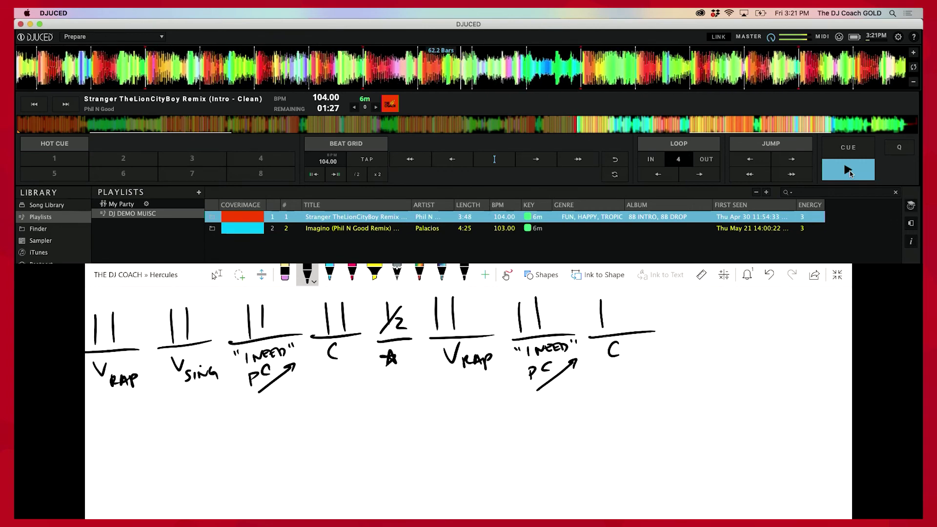
left_click_drag(617, 299, 616, 327)
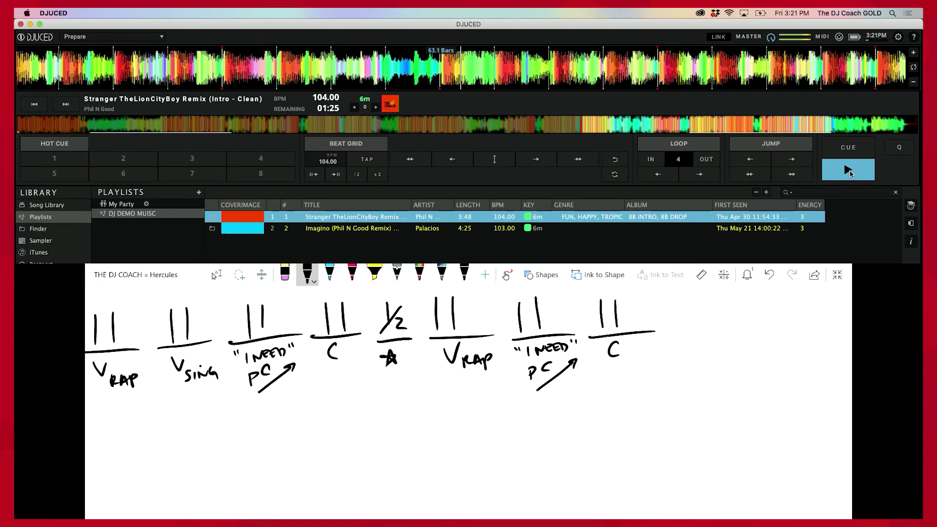
scroll(617, 313, "right", 1)
left_click(215, 274)
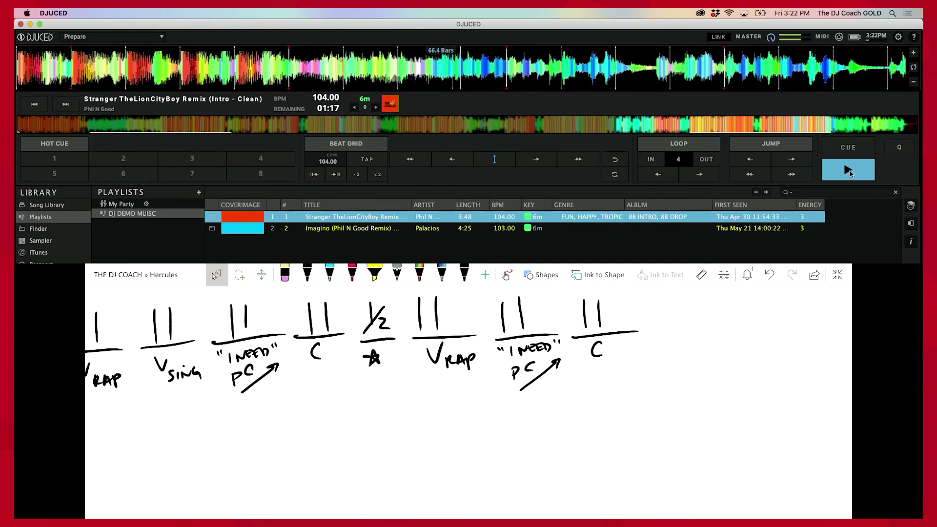
Step: Draw the bridge's bar mark labelled B, then add its second bar mark
left_click(307, 275)
mouse_move(662, 304)
left_mouse_down()
mouse_move(664, 332)
mouse_move(714, 337)
mouse_move(672, 360)
left_mouse_up()
left_click_drag(672, 346, 673, 361)
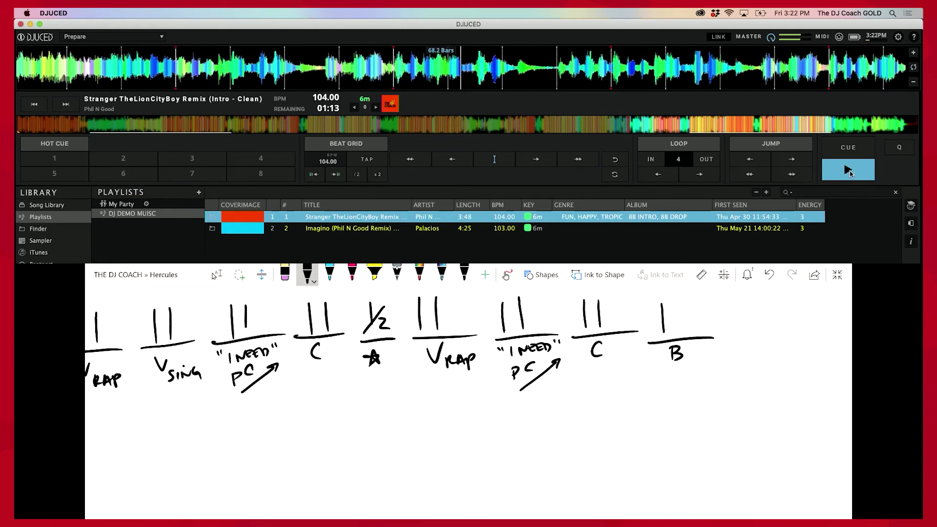
scroll(390, 342, "right", 2)
left_click(217, 275)
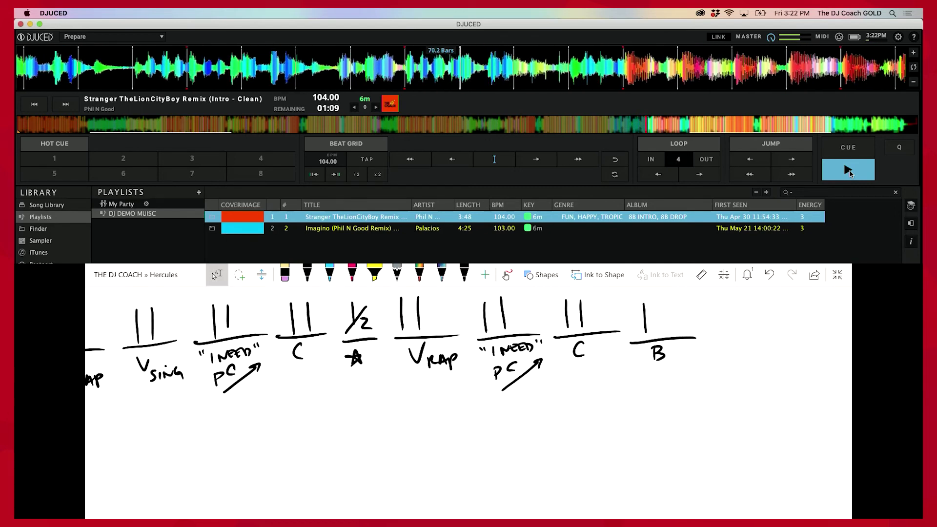
left_click(307, 274)
left_click_drag(664, 302, 663, 328)
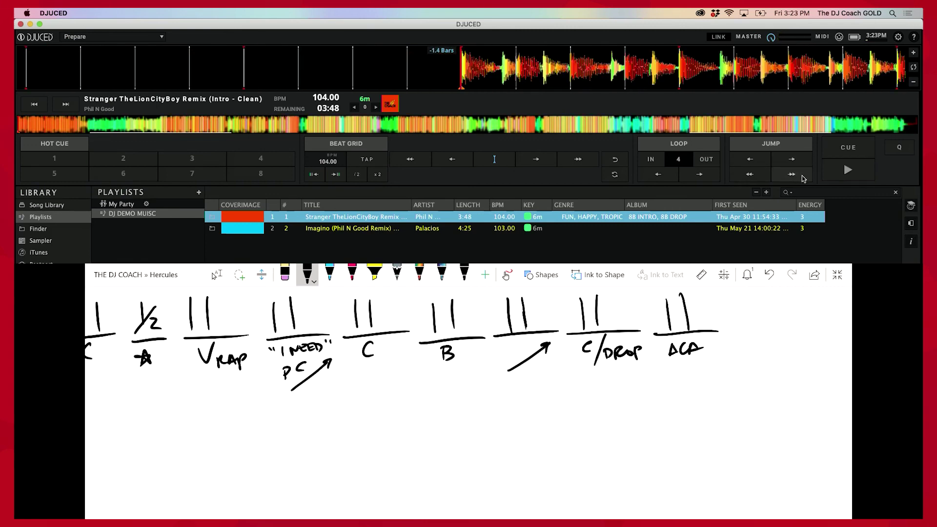
Step: Fit all thirteen sections, I INST through ACA, in one view with Lasso Select active
scroll(469, 391, "down", 5)
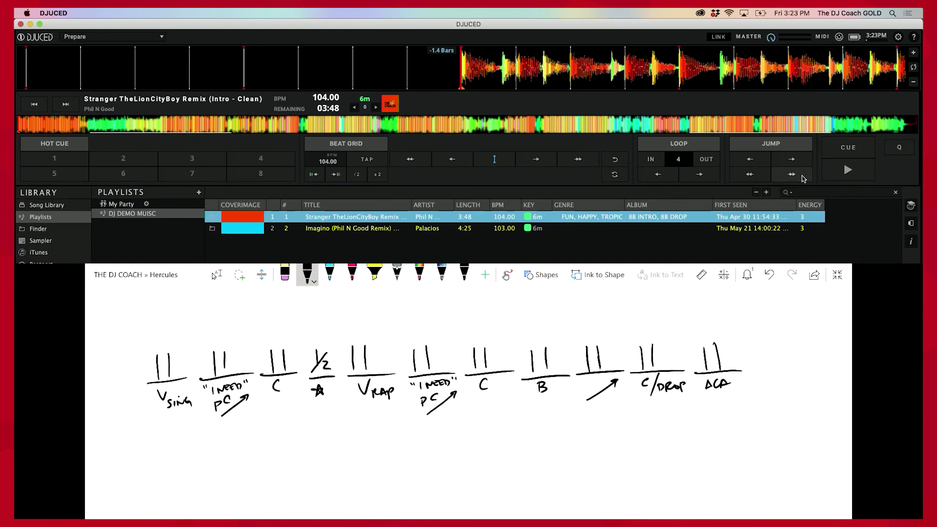
scroll(469, 390, "up", 5)
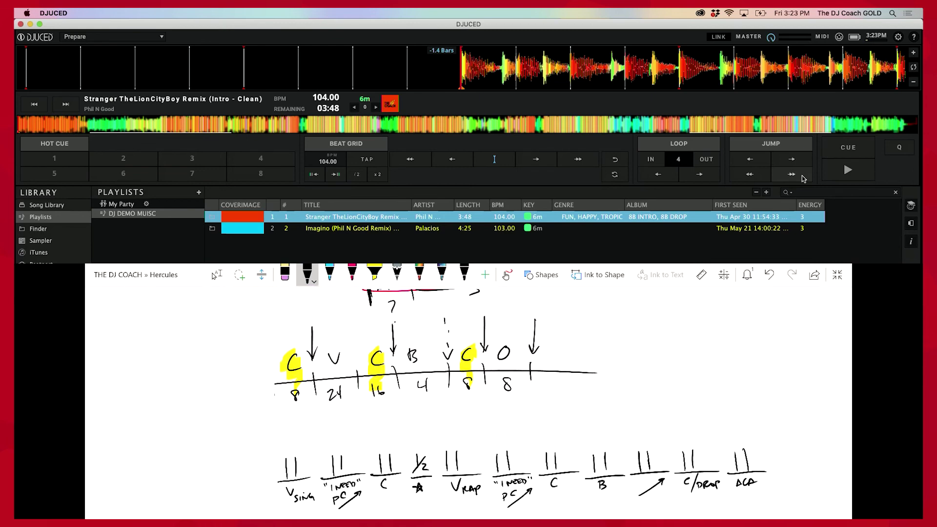
scroll(468, 390, "down", 5)
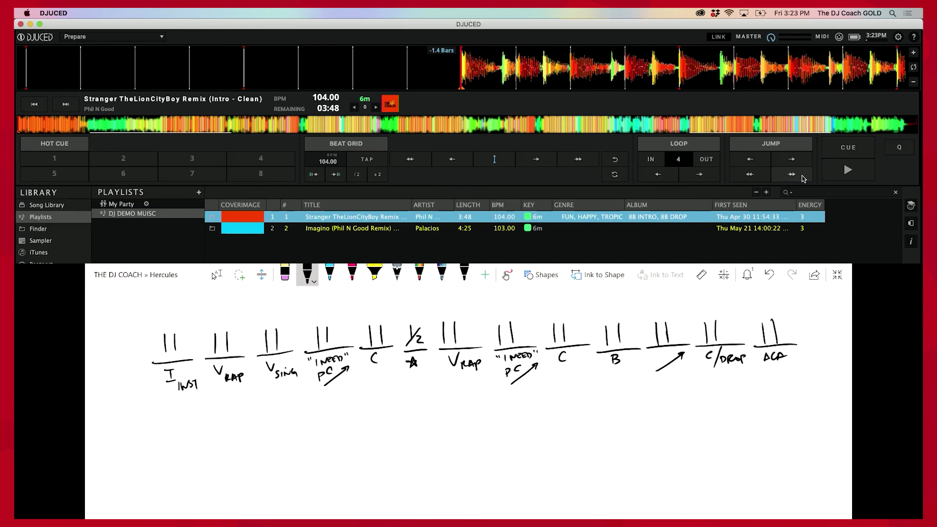
scroll(469, 391, "up", 2)
left_click(217, 275)
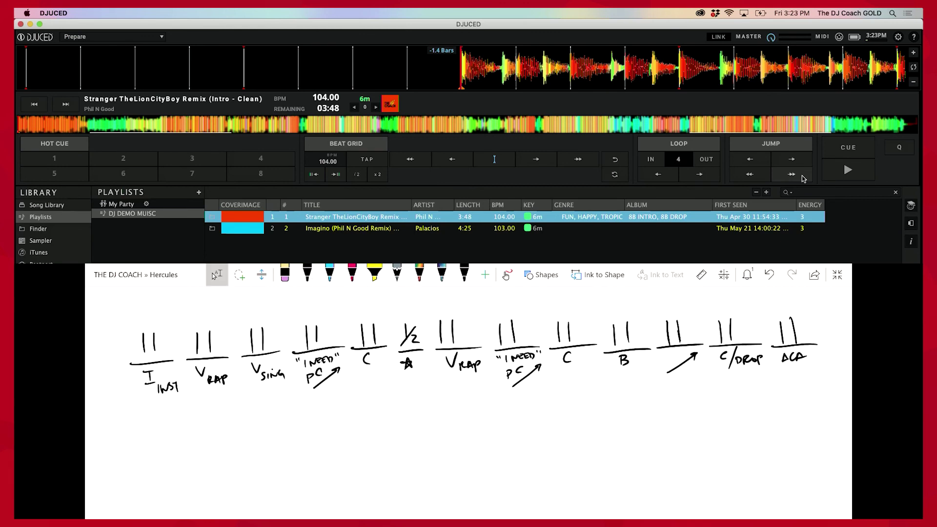
scroll(469, 391, "up", 1)
scroll(469, 391, "up", 1)
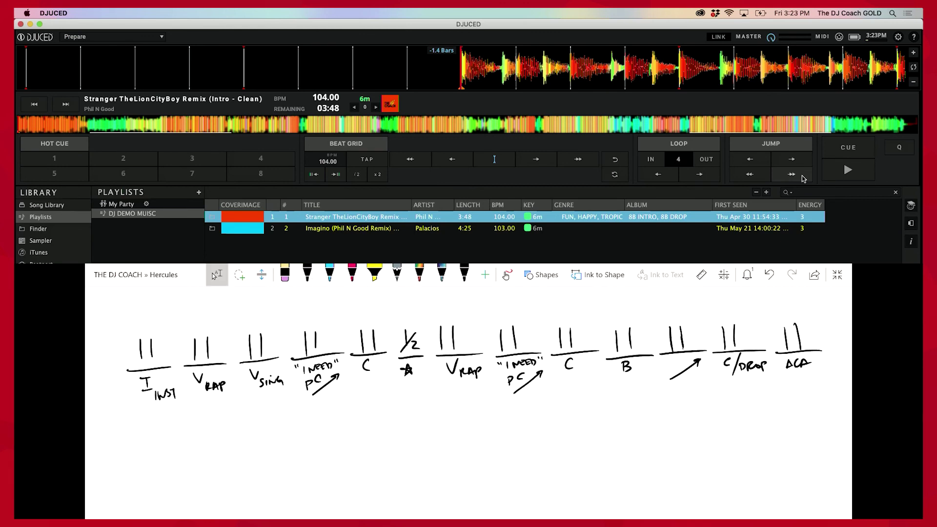